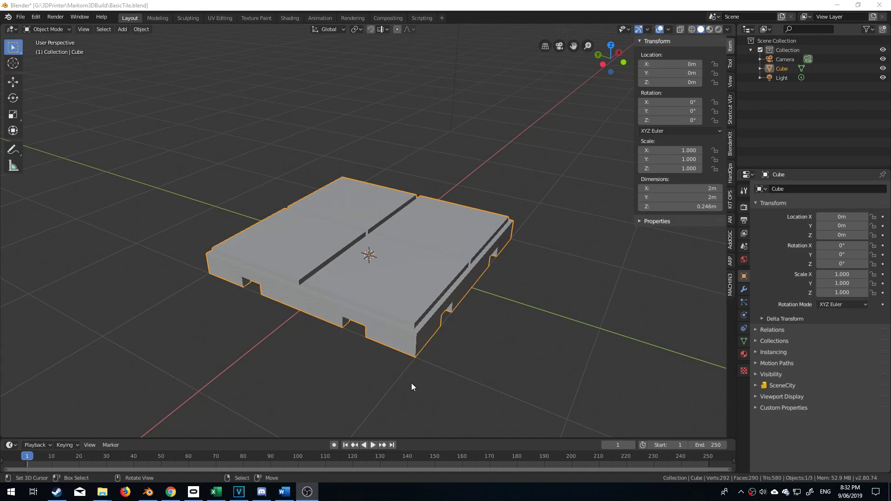
Enter Edit Mode and delete the selected raised faces on top of the tile.
middle_click_drag(412, 383, 355, 357)
key("Tab")
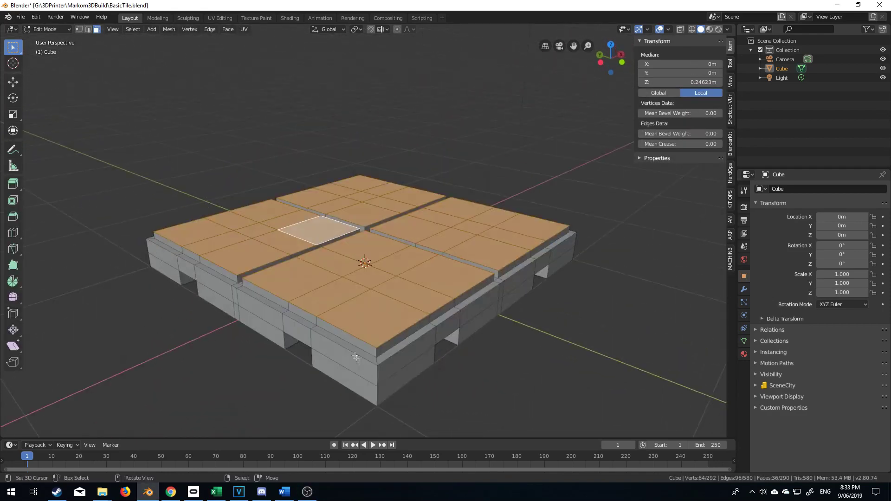
key("x")
left_click(342, 272)
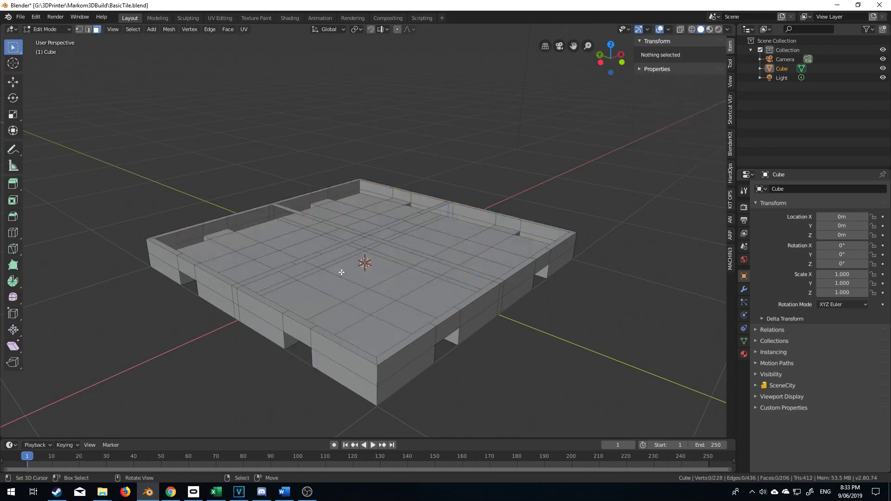
middle_click_drag(341, 272, 341, 300)
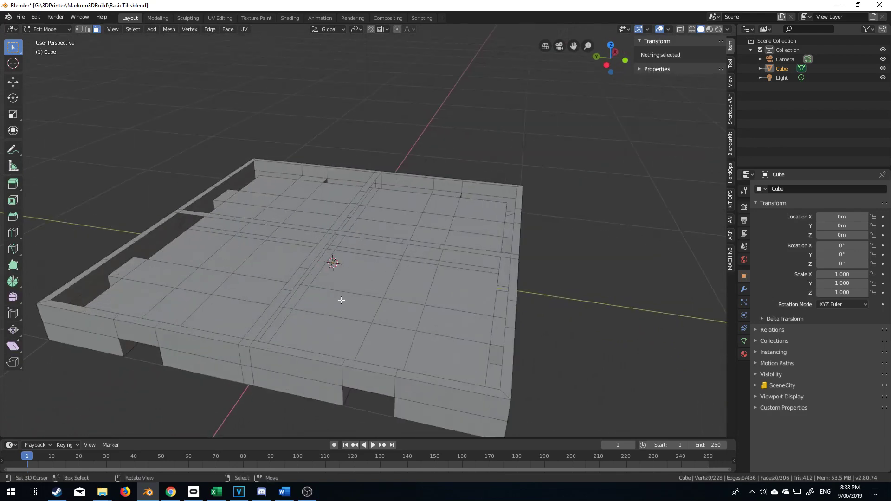
left_click(88, 29)
left_click(327, 255)
key("f")
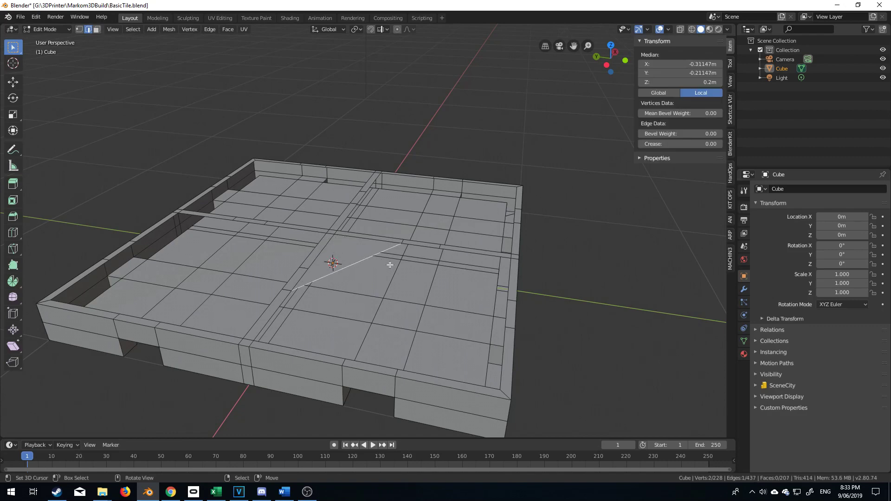
key("ctrl+z")
Add two centred loop cuts through the tile, one along the X axis and one along the Y axis.
middle_click_drag(334, 232, 351, 231)
key("ctrl+r")
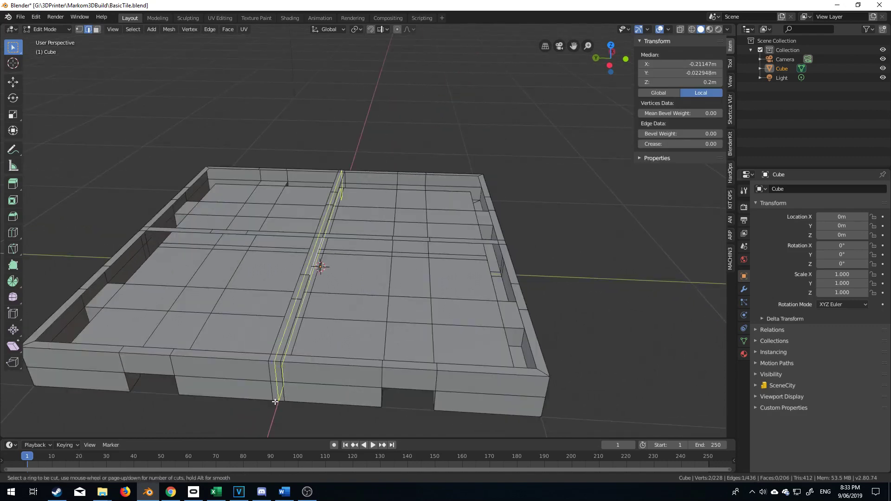
left_click(275, 403)
right_click(276, 403)
middle_click_drag(530, 366, 443, 368)
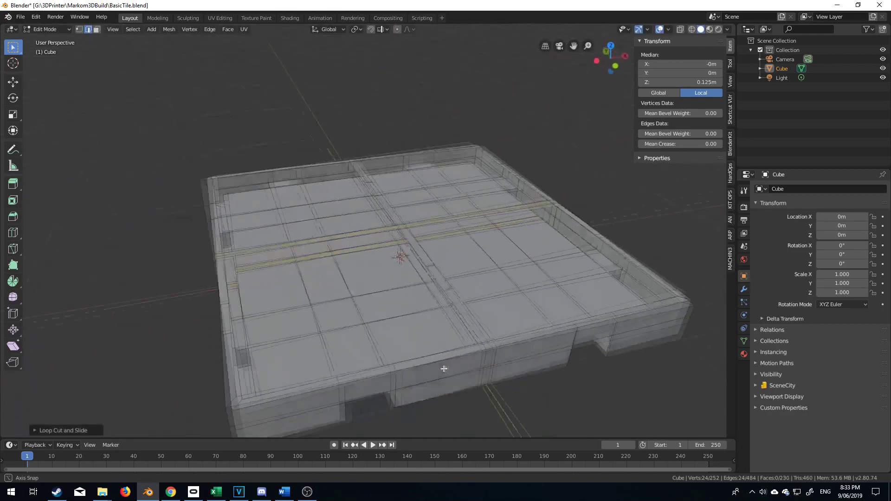
key("ctrl+r")
left_click(485, 389)
right_click(481, 393)
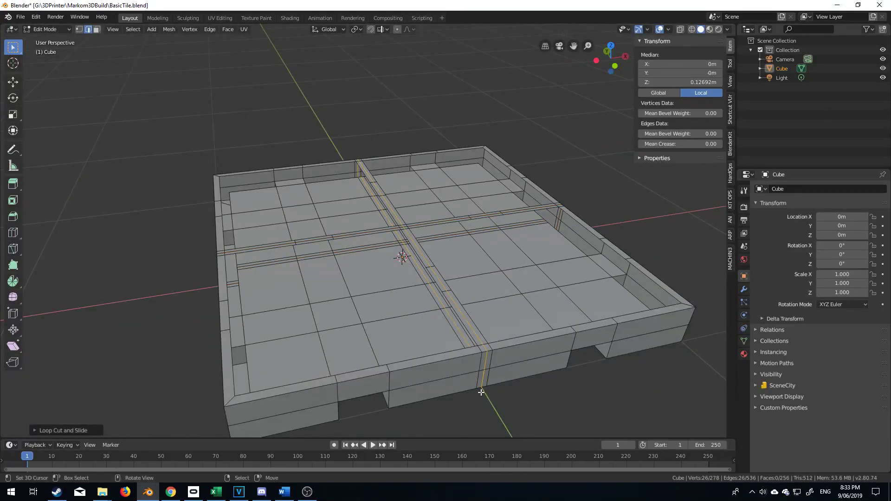
Rip the mesh along the centre edge loops without moving the split edges.
key("v")
right_click(483, 392)
middle_click_drag(602, 327, 530, 333)
middle_click_drag(619, 415, 603, 409)
middle_click_drag(604, 408, 560, 374, "shift")
right_click(560, 367, "alt")
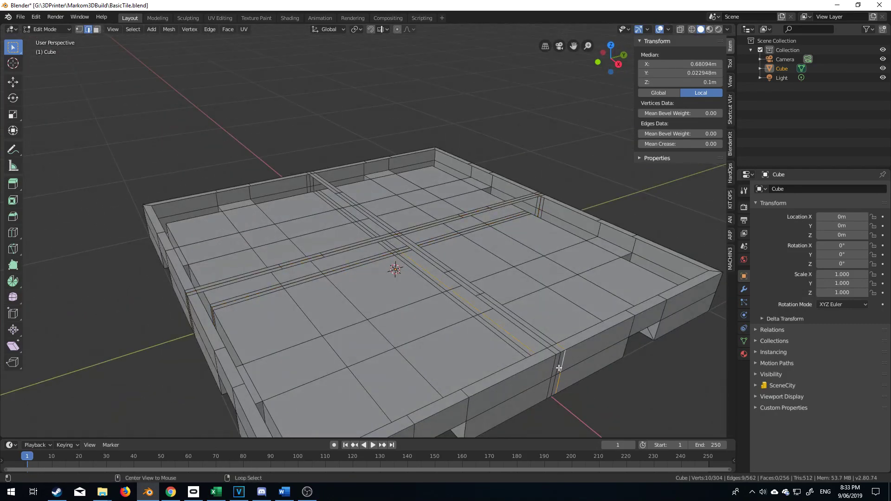
right_click(558, 369, "alt")
key("v")
right_click(561, 371)
Select the linked geometry of the positive X, negative Y quarter and delete its vertices.
right_click(599, 340)
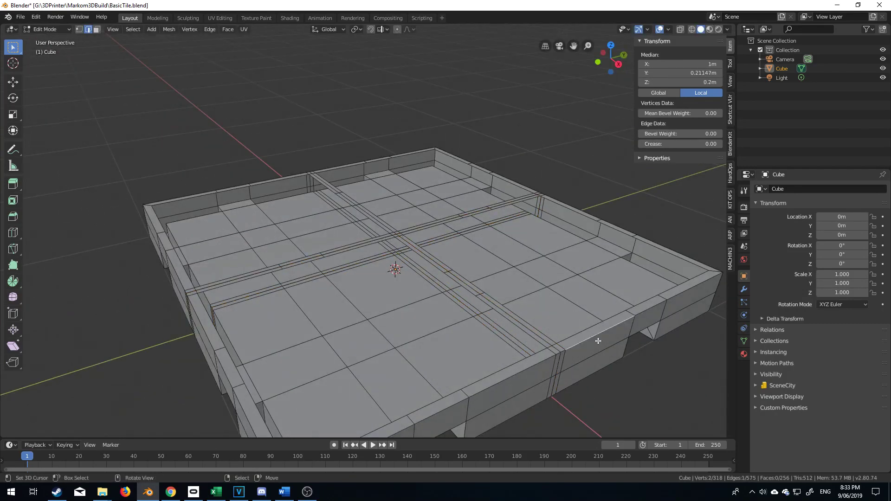
right_click(512, 379, "shift")
right_click(497, 172, "shift")
key("ctrl+l")
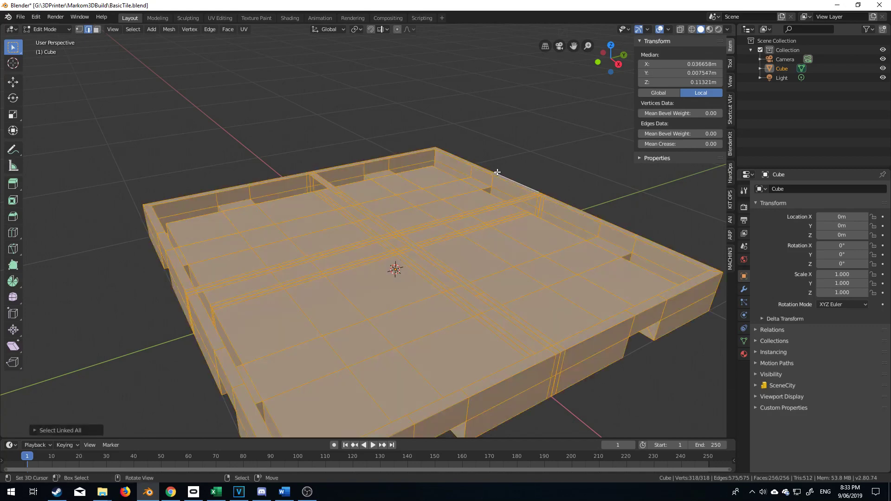
key("ctrl+z")
key("ctrl+l")
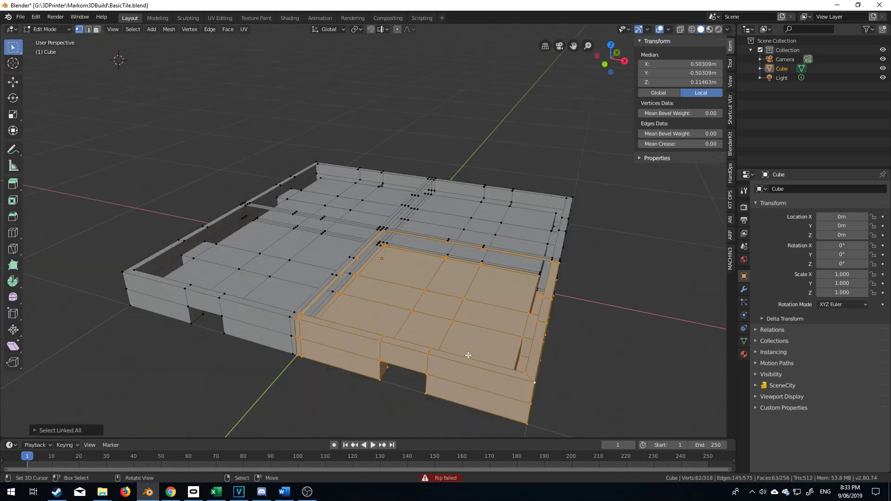
key("x")
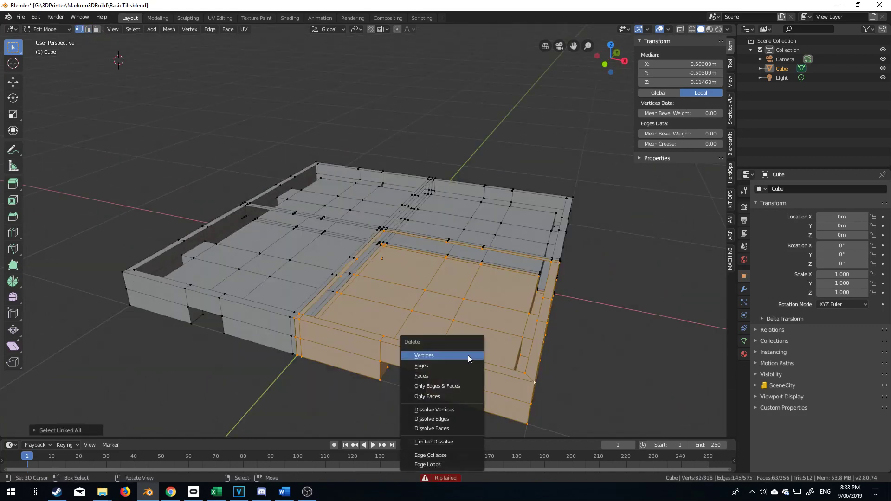
left_click(468, 355)
Select the linked positive X, positive Y quarter of the tile and delete its vertices.
middle_click_drag(485, 323, 436, 339)
right_click(525, 356)
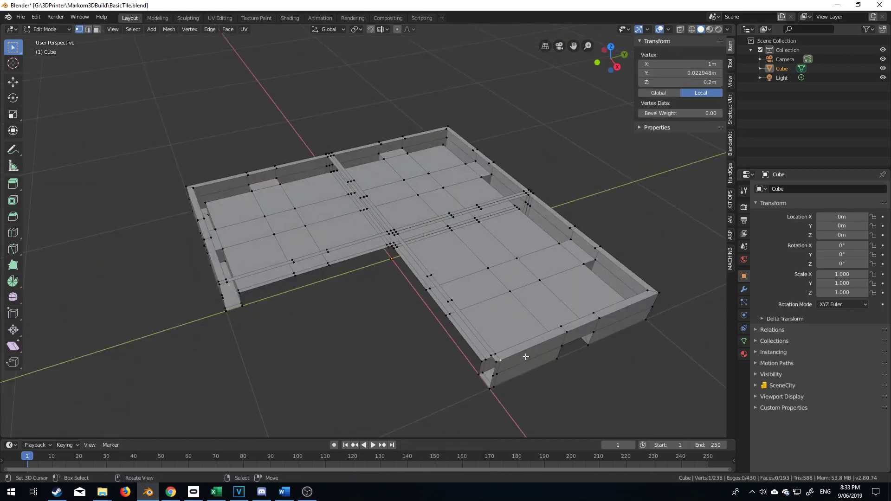
key("ctrl+l")
key("x")
left_click(468, 354)
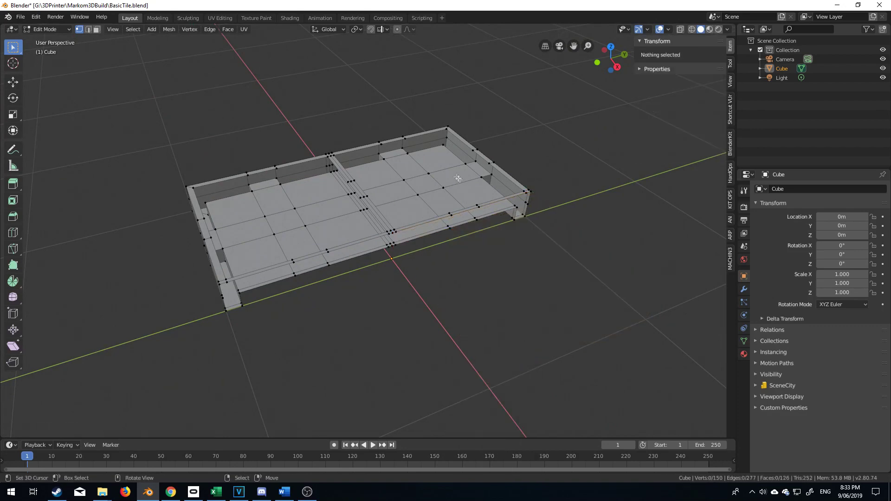
Rip the remaining half of the tile along its centre edge loop, leaving the edges in place.
left_click(446, 127)
key("ctrl+l")
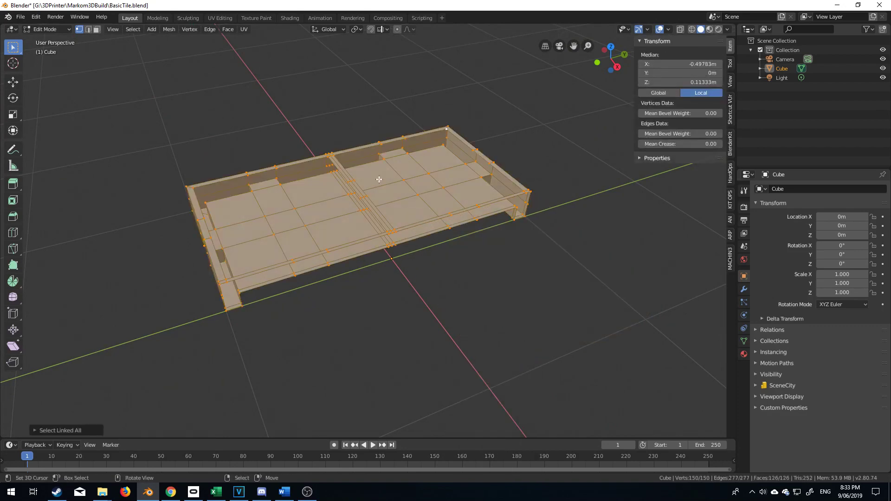
middle_click_drag(379, 179, 379, 194)
left_click(381, 195, "alt")
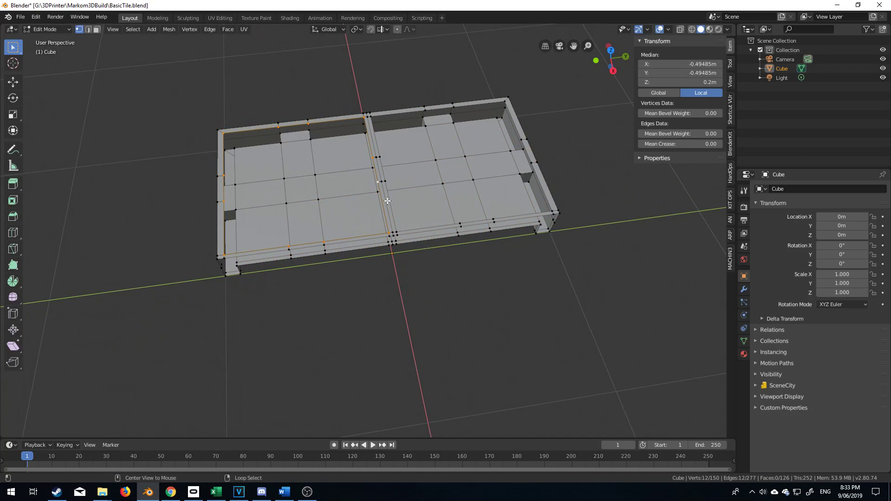
key("v")
right_click(469, 316)
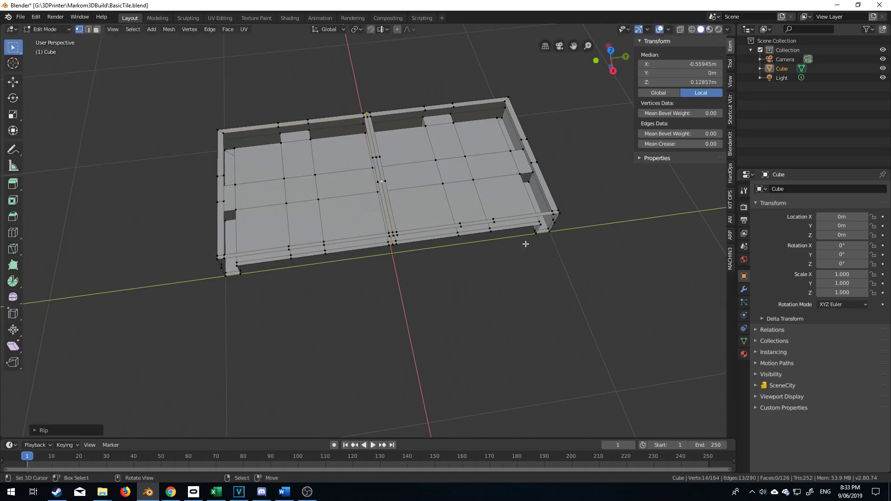
Delete the vertices of the linked quarter on the positive Y side, keeping a single quarter tile.
right_click(558, 222)
key("ctrl+l")
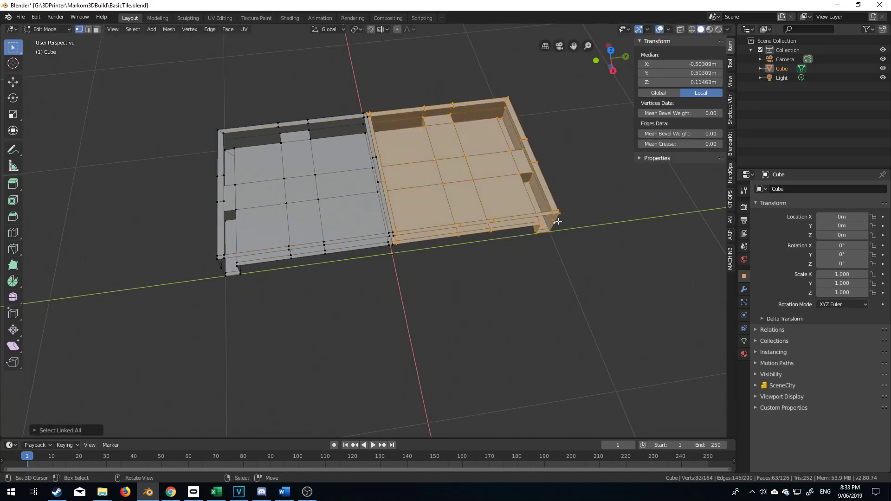
key("x")
left_click(561, 223)
Create two parallel edges across the quarter's open top, joining opposite inner rim vertices at X -0.4 m and X -0.6 m.
middle_click_drag(560, 223, 319, 200)
scroll(334, 322, "up", 3)
left_click(307, 198)
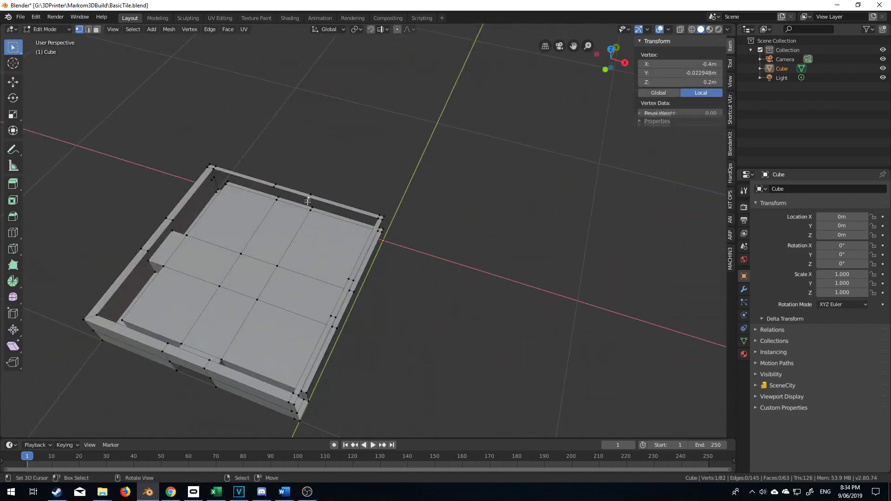
left_click(210, 360, "shift")
key("f")
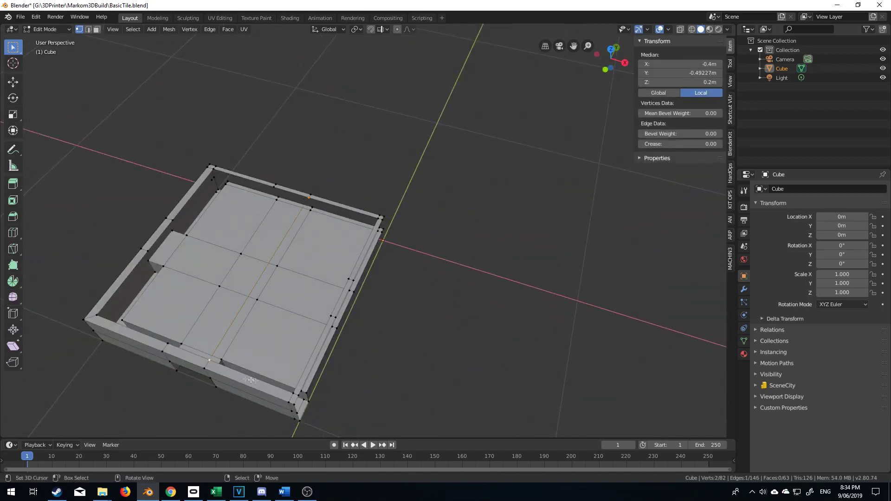
right_click(169, 344)
right_click(275, 187, "shift")
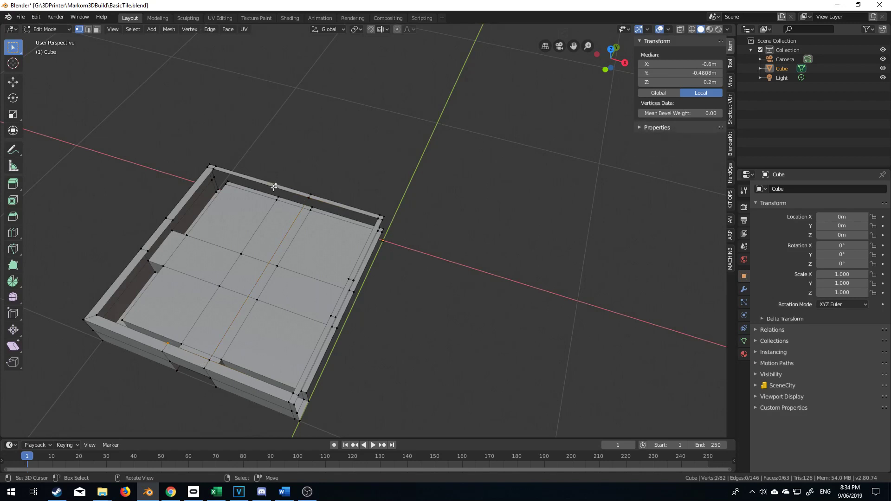
right_click(275, 187)
left_click(168, 343, "shift")
key("f")
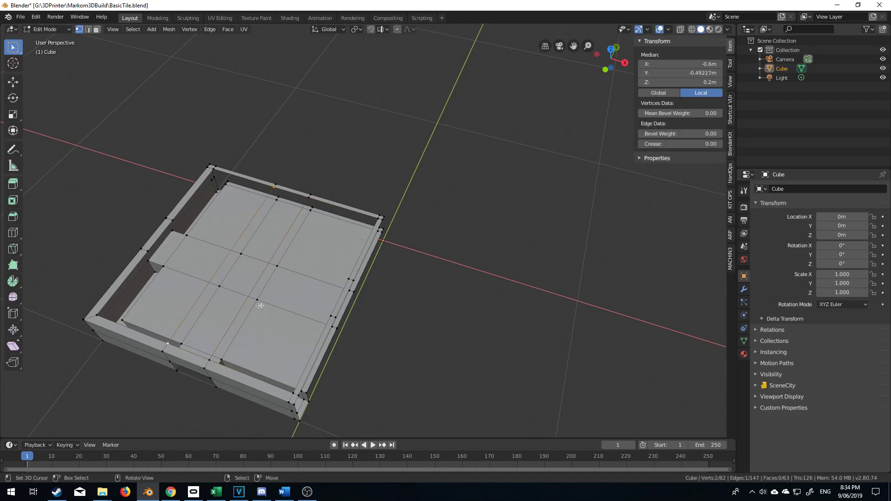
Fill the gap between the two new edges with a face.
left_click(210, 361, "shift")
left_click(310, 203, "shift")
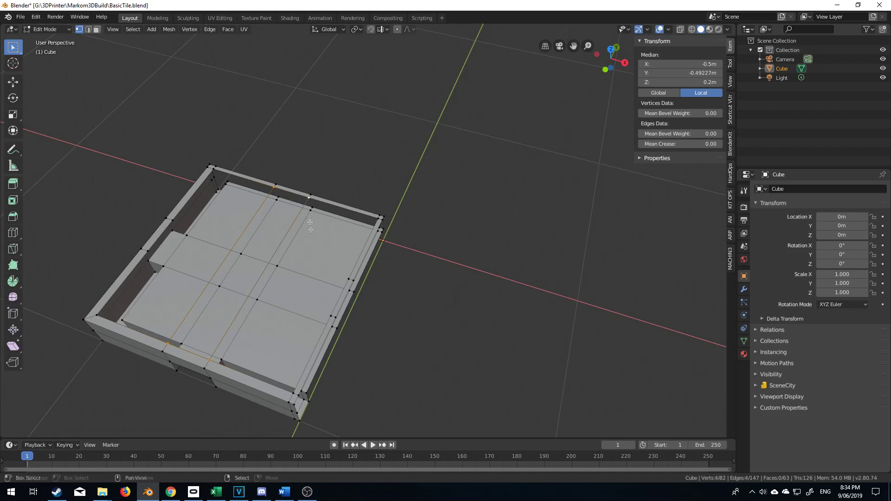
key("f")
Loop cut the new strip across its middle and bevel the cut by about 0.1 m into a central square.
middle_click_drag(309, 203, 256, 184)
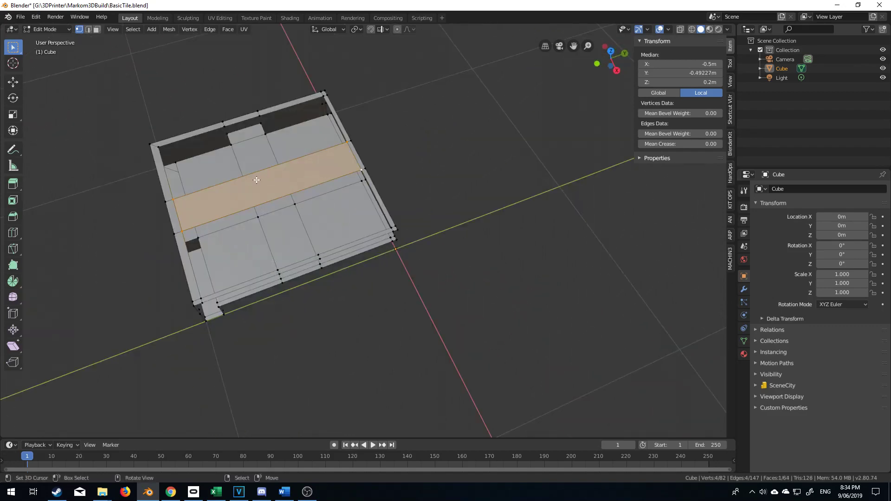
key("KP_7")
key("ctrl+r")
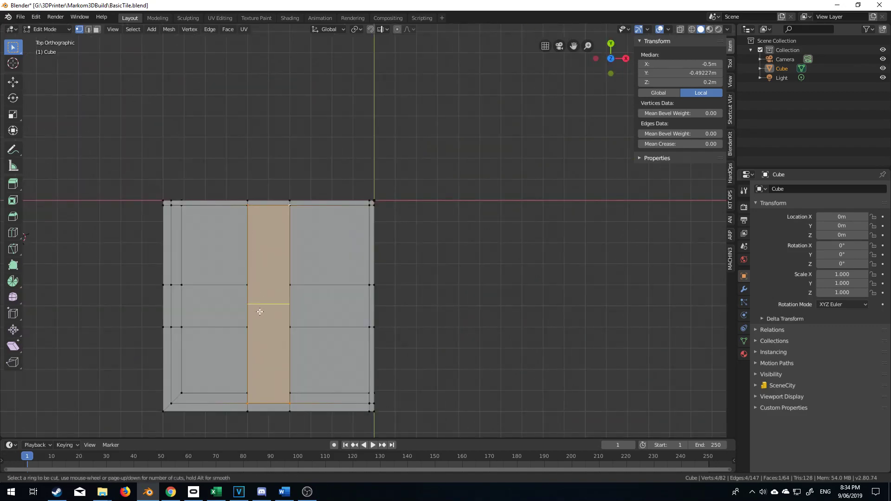
left_click(260, 312)
right_click(261, 312)
key("ctrl+b")
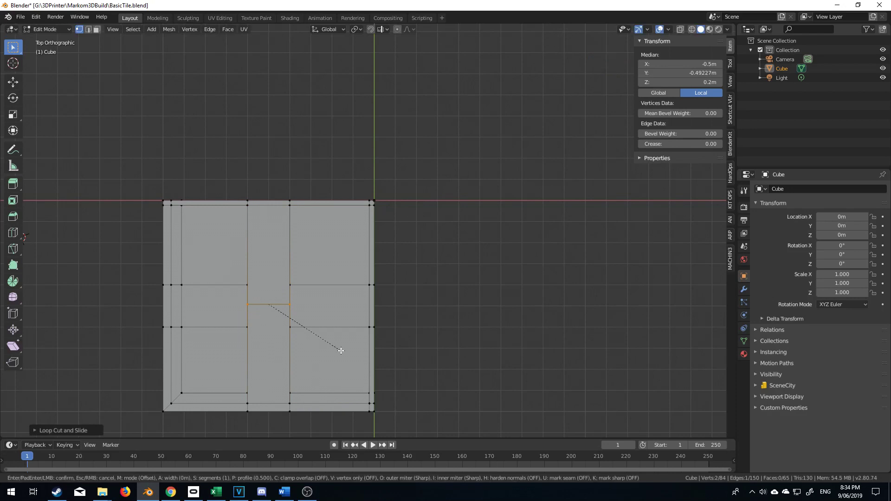
left_click(561, 372)
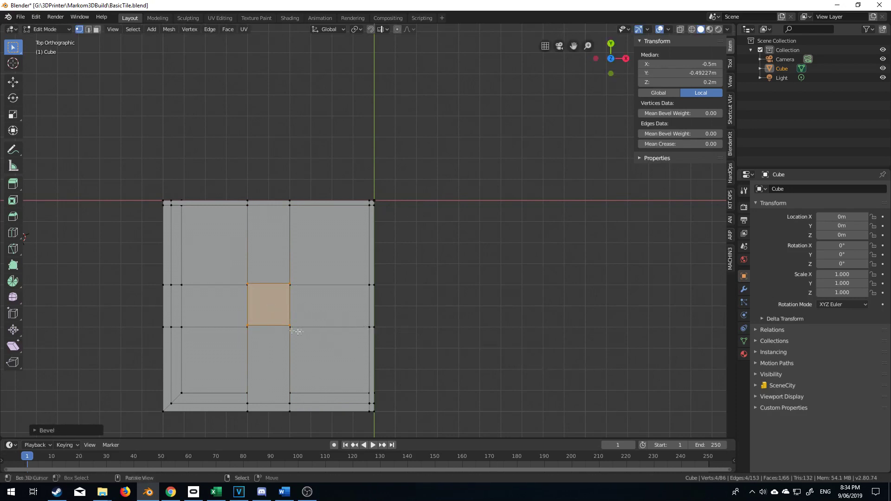
Move the central square about -0.0075 m along Y to line up with the neighbouring rim vertices.
key("g")
key("y")
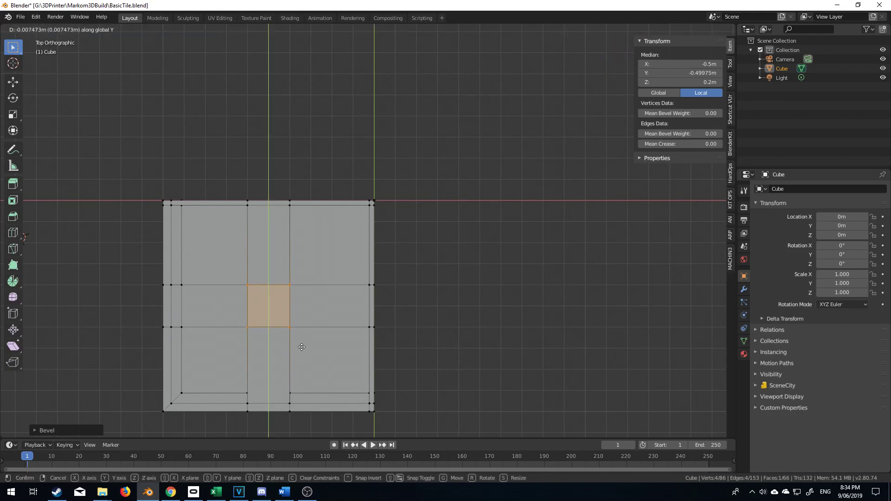
left_click(301, 349)
Fill the remaining openings around the central strip with faces to close the quarter tile's top.
middle_click_drag(292, 346, 247, 328)
left_click(88, 29)
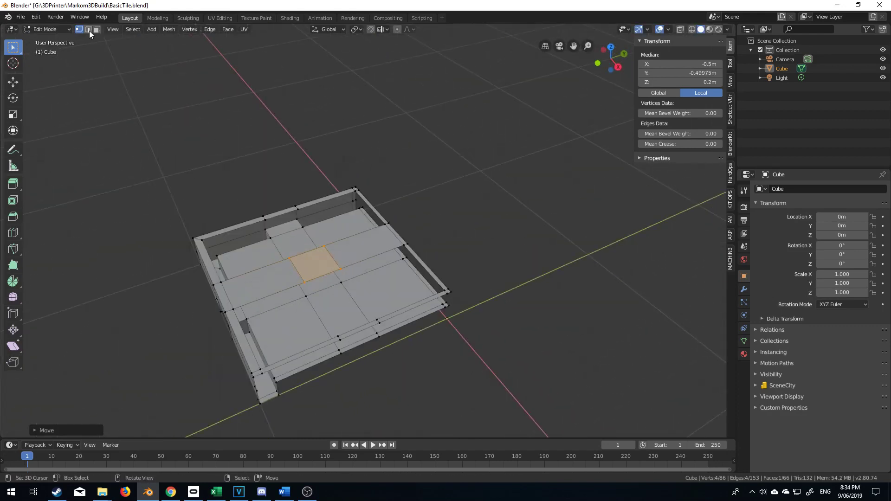
left_click(210, 257)
key("f")
key("f")
key("f")
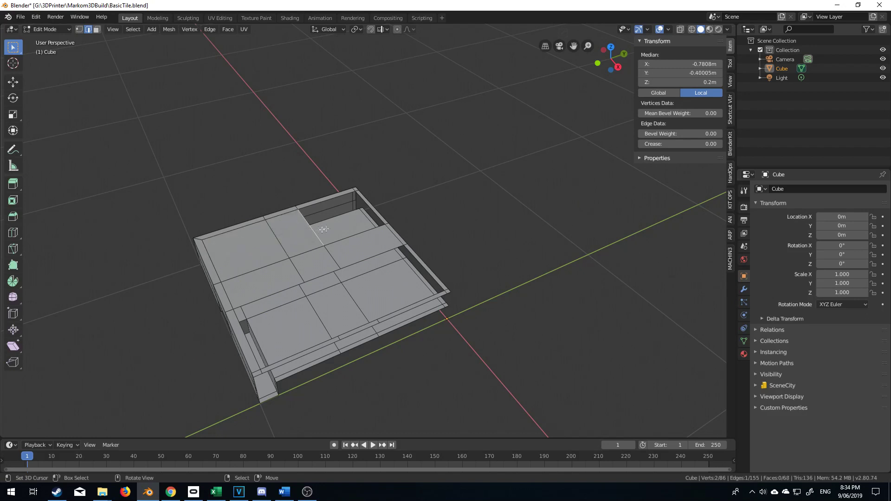
right_click(411, 264)
key("f")
key("f")
key("f")
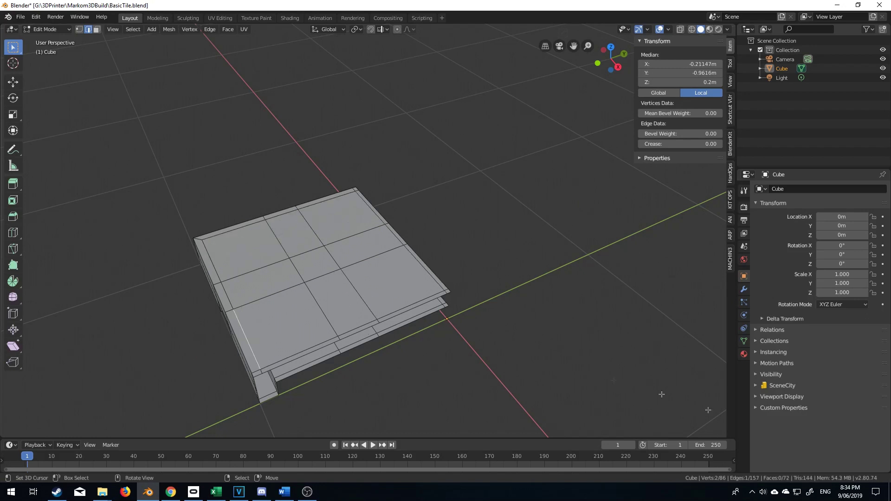
Add a Mirror modifier on the X and Y axes to rebuild the full tile, and return to Object Mode.
left_click(744, 289)
left_click(771, 190)
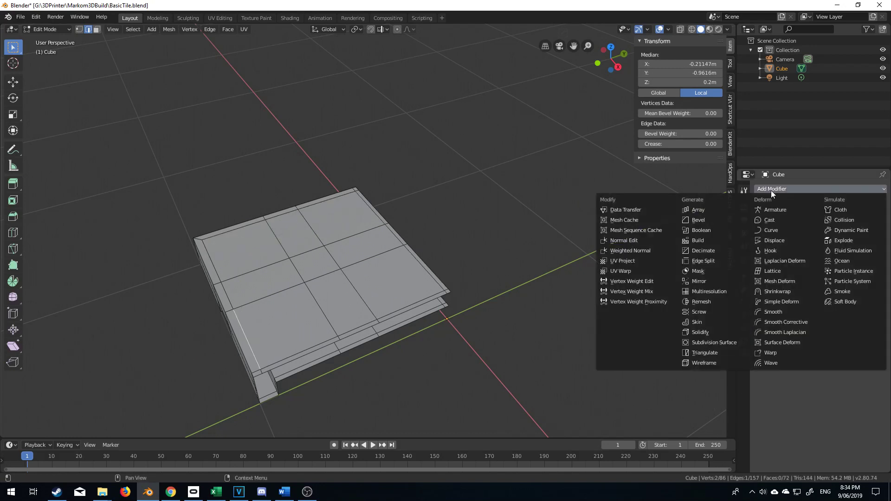
left_click(699, 282)
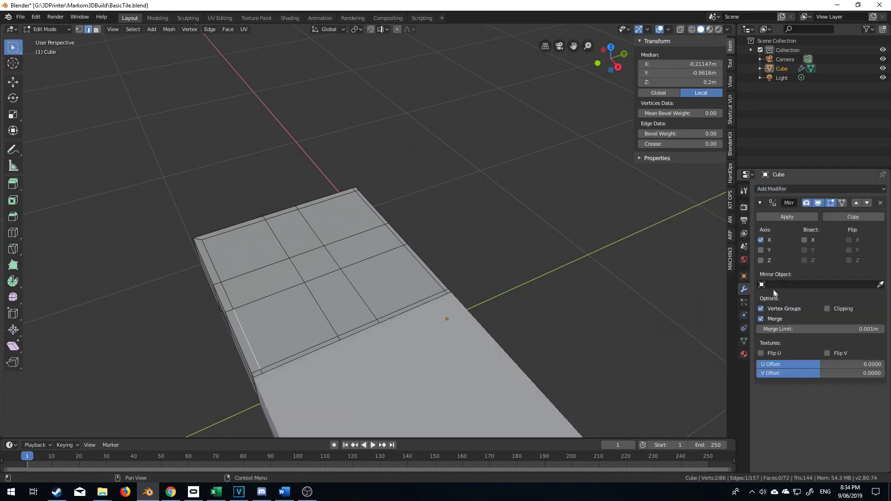
left_click(761, 251)
scroll(510, 290, "down", 3)
middle_click_drag(509, 290, 475, 253)
key("Tab")
middle_click_drag(408, 259, 381, 288)
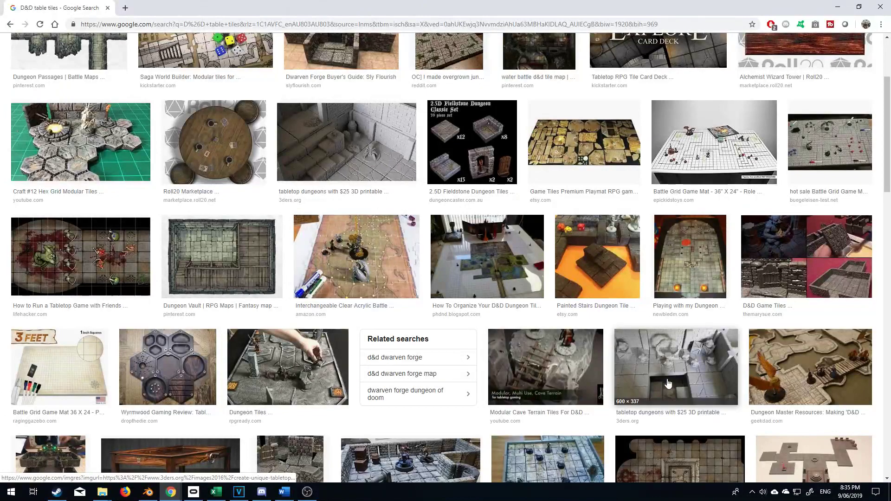
Switch to the browser and open the 3ders.org tabletop dungeon image from the D&D table tiles results.
scroll(668, 383, "up", 2)
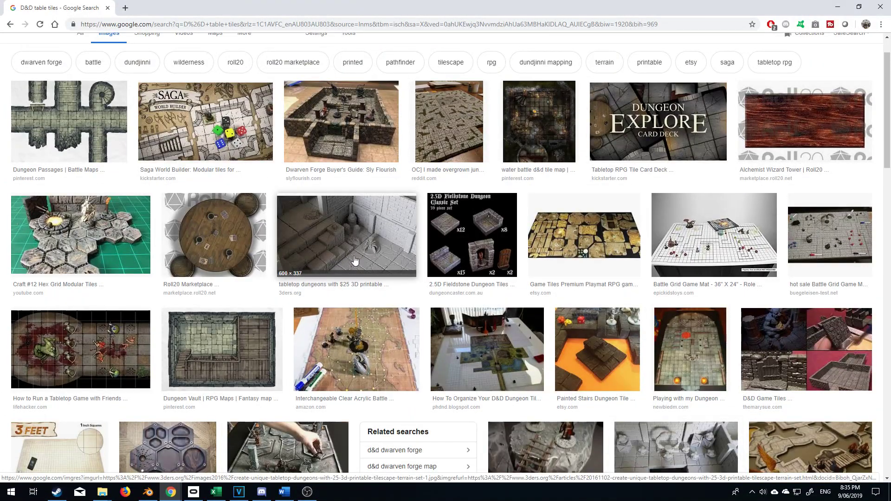
left_click(357, 261)
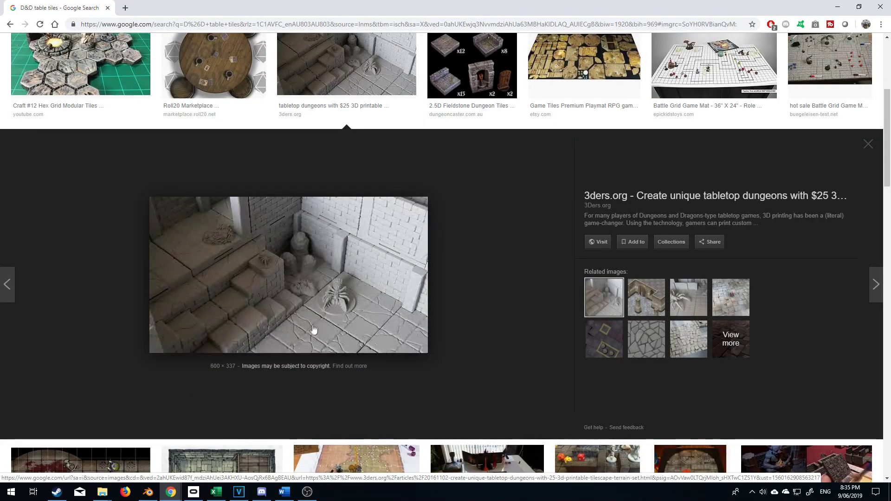
Browse further D&D table tile images, open the DMDavid stone floor picture as a reference, and return to Blender.
scroll(513, 310, "down", 9)
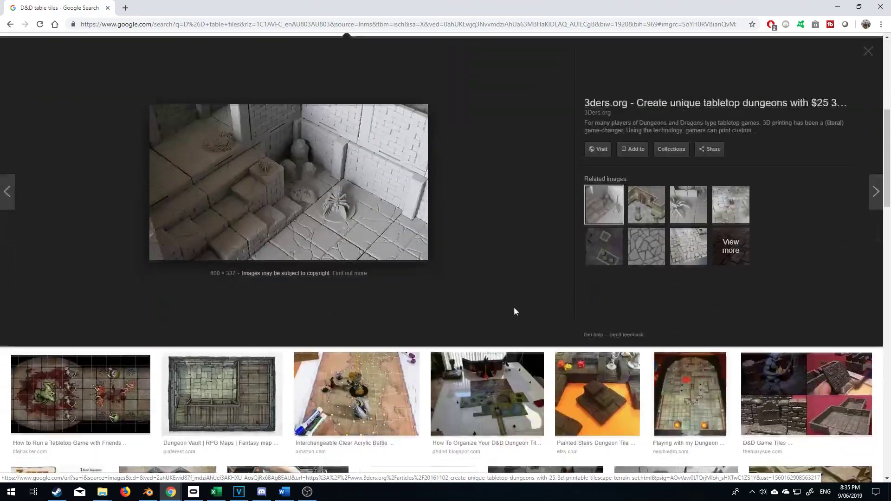
scroll(589, 311, "down", 4)
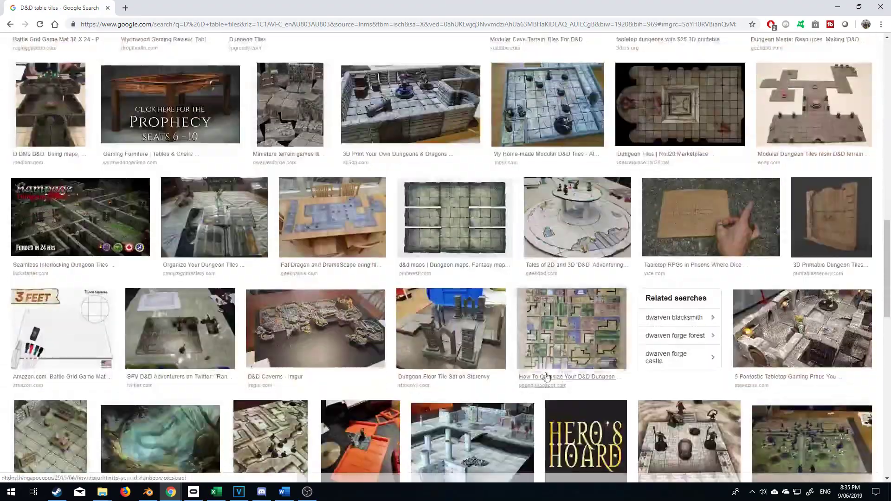
scroll(590, 311, "down", 2)
left_click(689, 364)
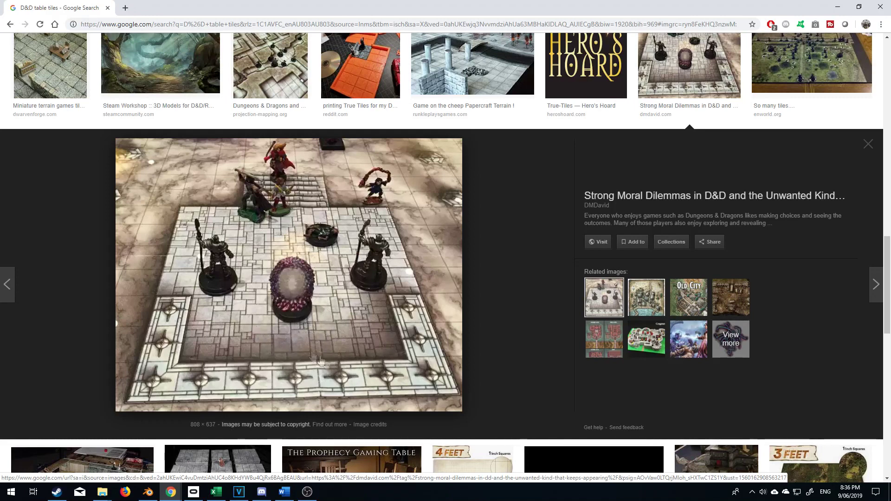
left_click(838, 6)
middle_click_drag(520, 241, 394, 277)
key("shift+a")
mouse_move(394, 277)
left_click(429, 276)
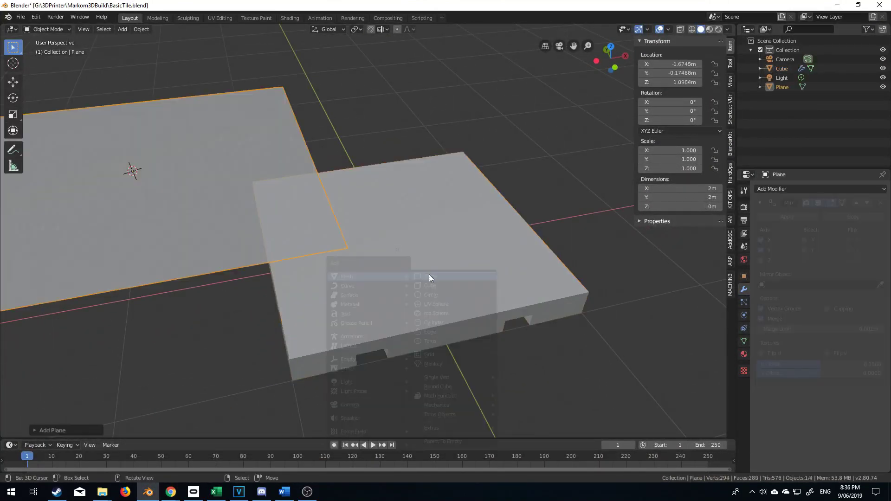
scroll(445, 288, "down", 2)
key("Delete")
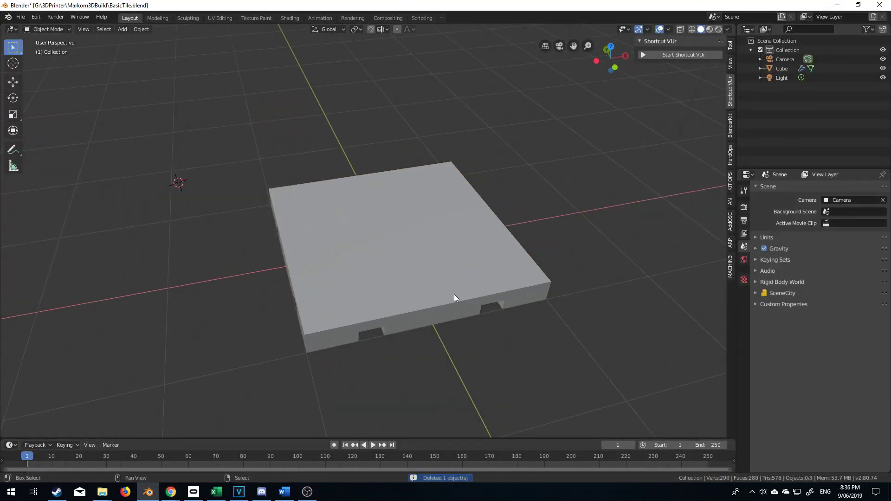
Snap the 3D cursor to the world origin, add a plane there and enter Edit Mode.
key("shift+s")
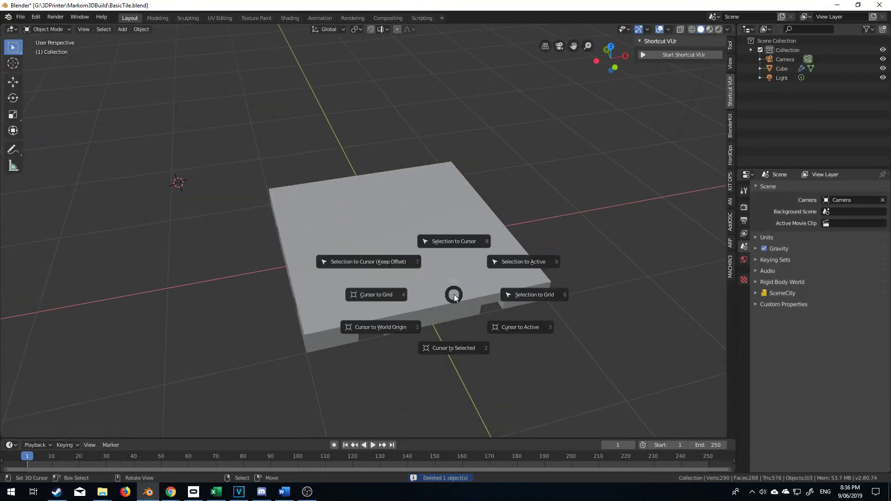
left_click(390, 327)
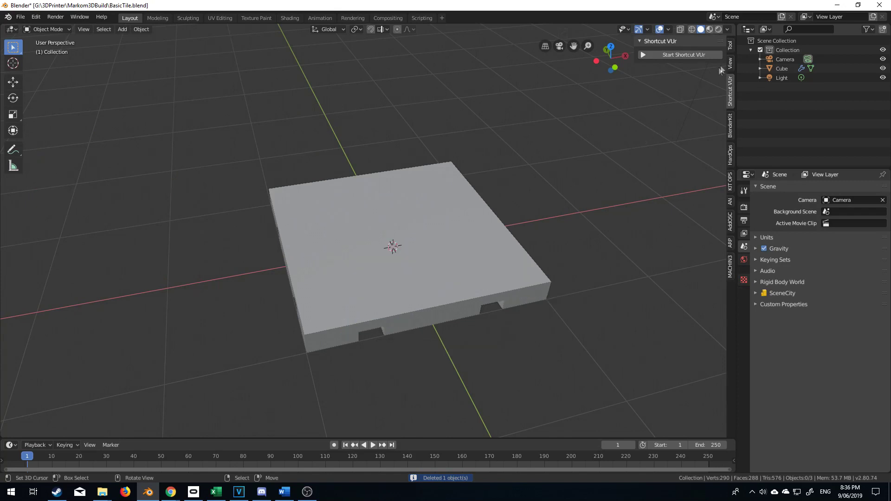
middle_click_drag(389, 327, 362, 272)
key("shift+a")
mouse_move(403, 269)
left_click(469, 274)
key("Tab")
Raise the plane along the Z axis until it sits just above the tile's top surface.
middle_click_drag(456, 233, 481, 252)
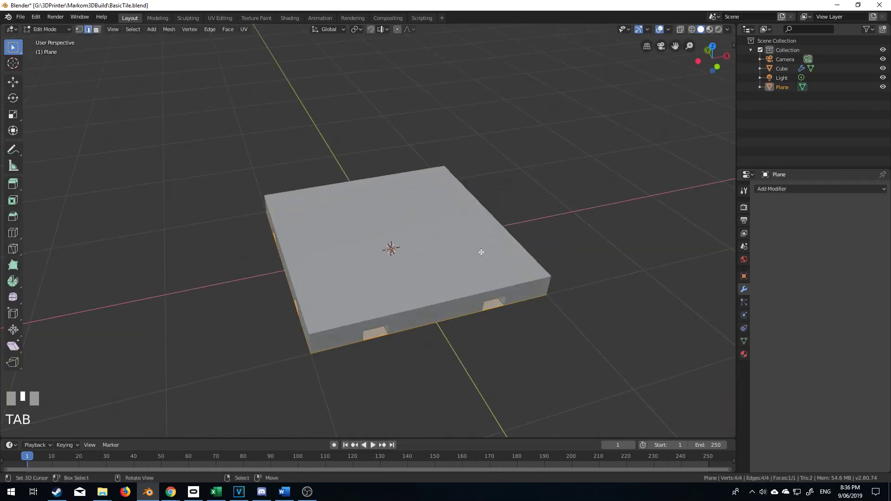
key("g")
key("z")
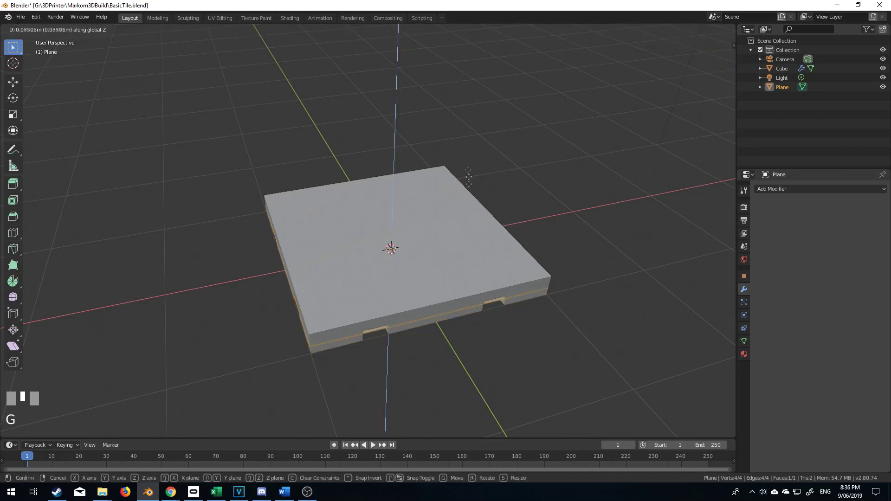
left_click(478, 50, "shift")
middle_click_drag(478, 49, 332, 231)
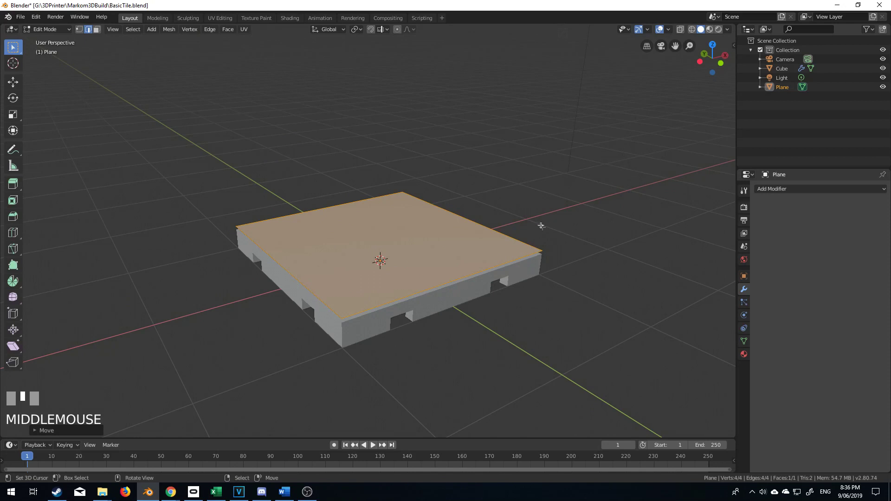
middle_click_drag(444, 261, 381, 281)
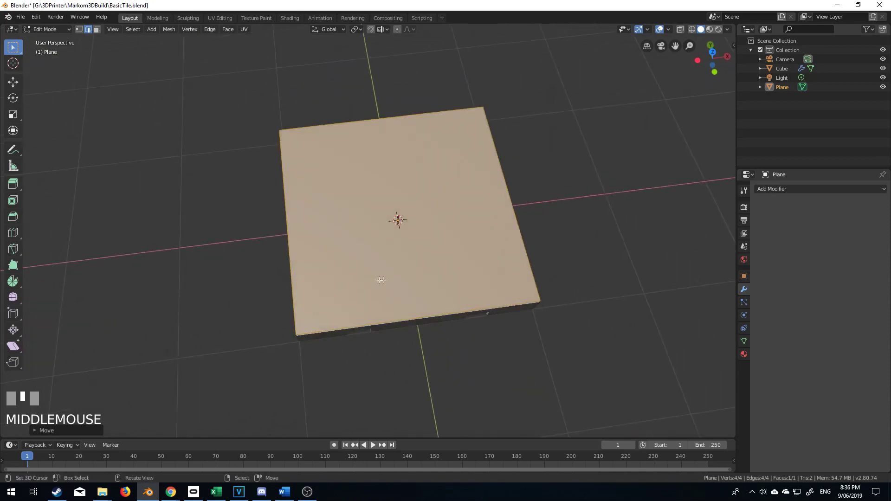
middle_click_drag(405, 242, 426, 219)
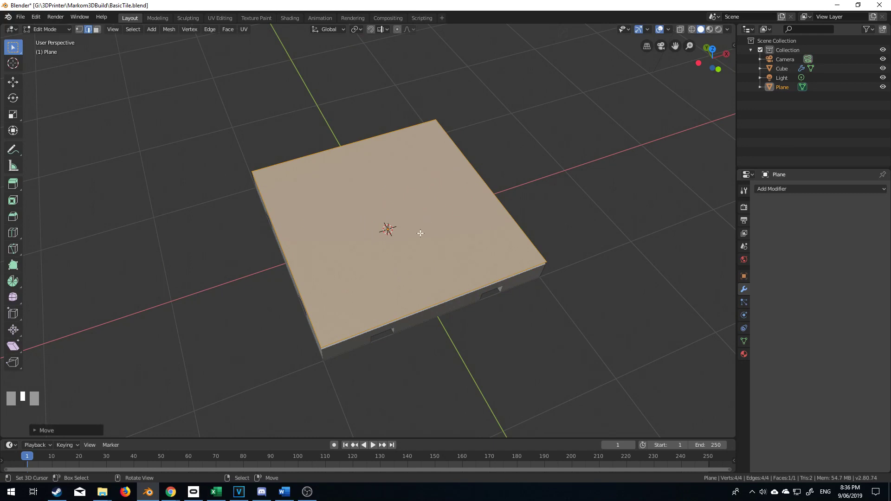
Divide the plane into a grid with seven centred loop cuts in one direction and eight across it.
middle_click_drag(421, 233, 419, 291)
key("ctrl+r")
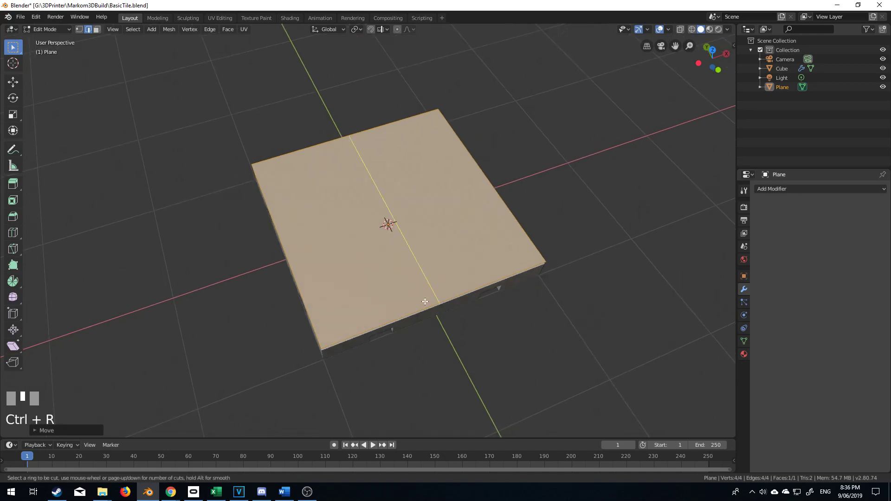
scroll(425, 302, "up", 6)
left_click(424, 301)
right_click(423, 302)
key("ctrl+r")
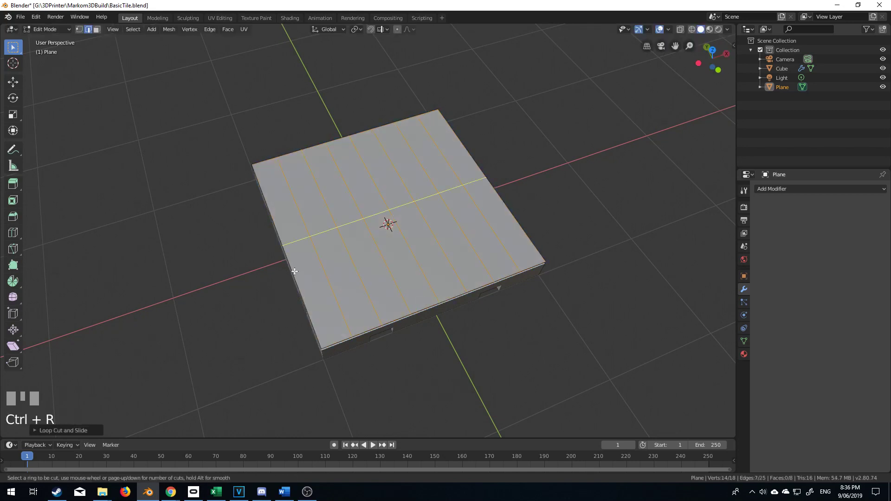
scroll(293, 265, "up", 6)
left_click(294, 271)
right_click(295, 271)
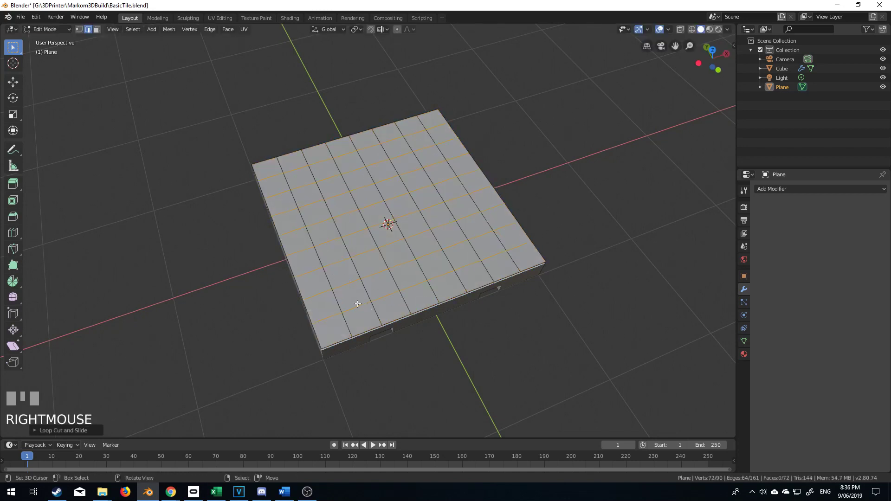
Add one more centred loop cut through the grid's front row of faces.
middle_click_drag(358, 304, 337, 306)
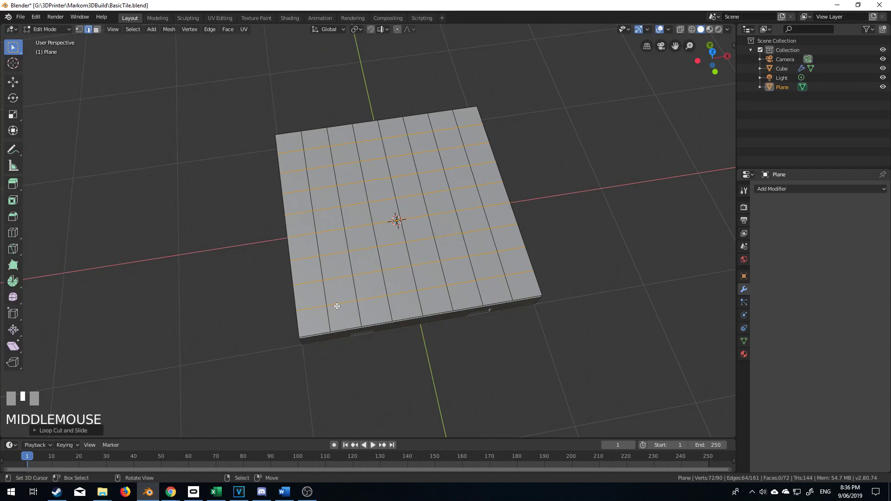
right_click(342, 303)
right_click(311, 310, "shift")
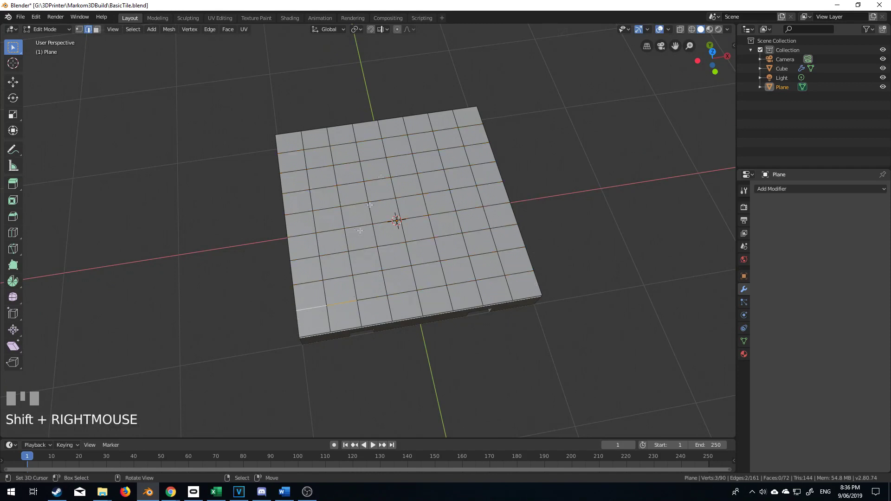
key("ctrl+r")
left_click(348, 312)
right_click(357, 317)
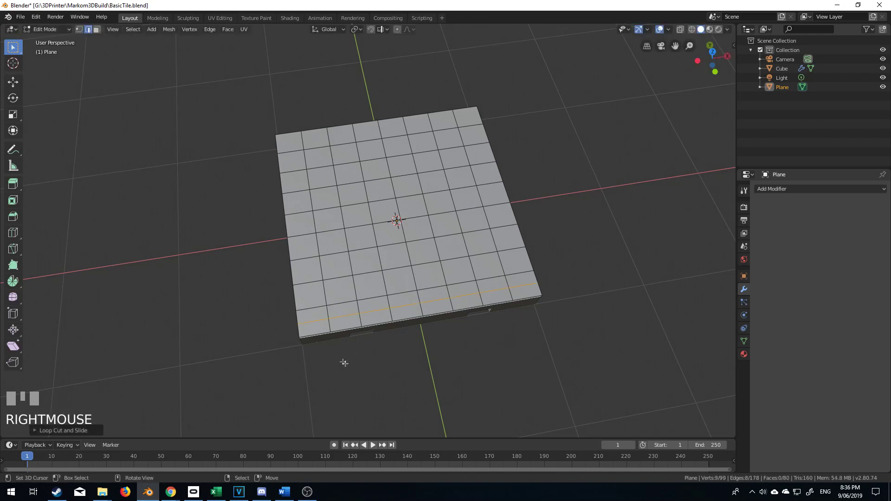
Bevel the L-shaped edge runs outlining a two-cell-wide block at the grid's front-left and back-left corners into narrow strips.
right_click(306, 324)
right_click(344, 318, "shift")
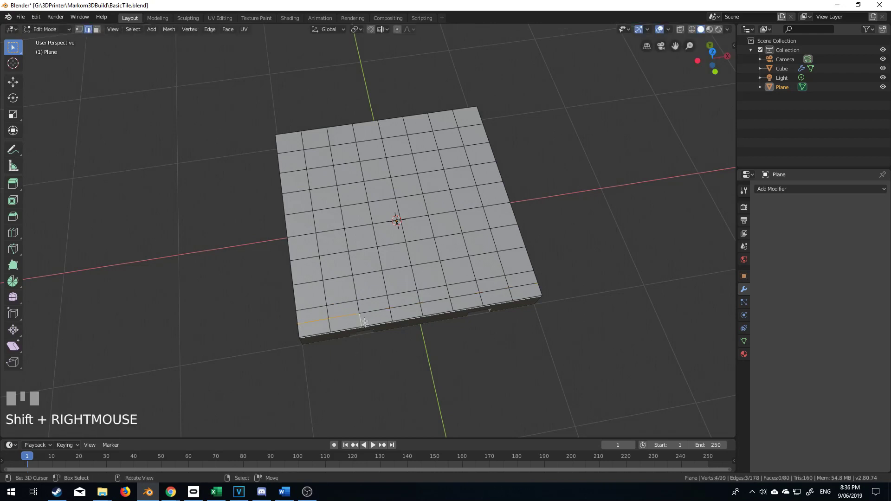
right_click(290, 145, "shift")
right_click(320, 142, "shift")
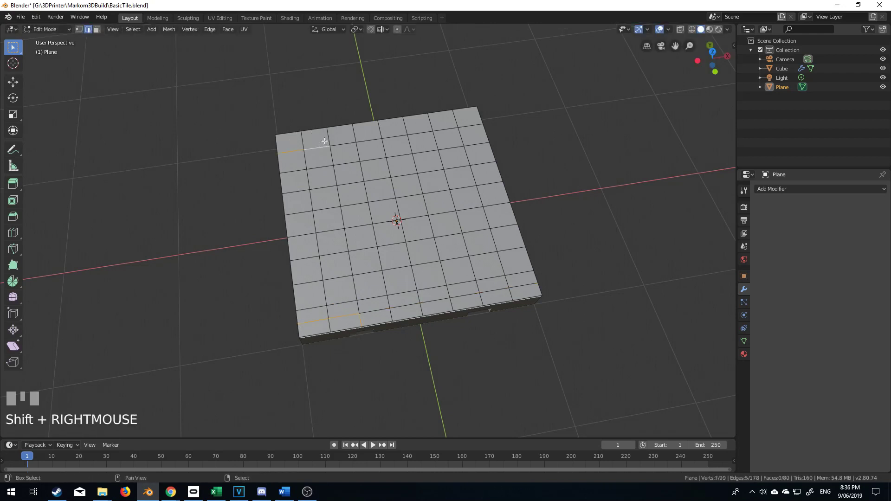
right_click(328, 136, "shift")
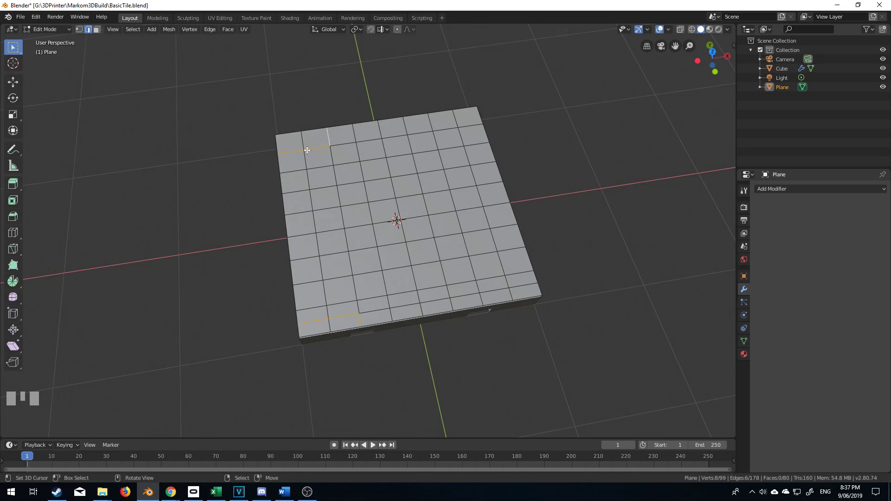
key("ctrl+b")
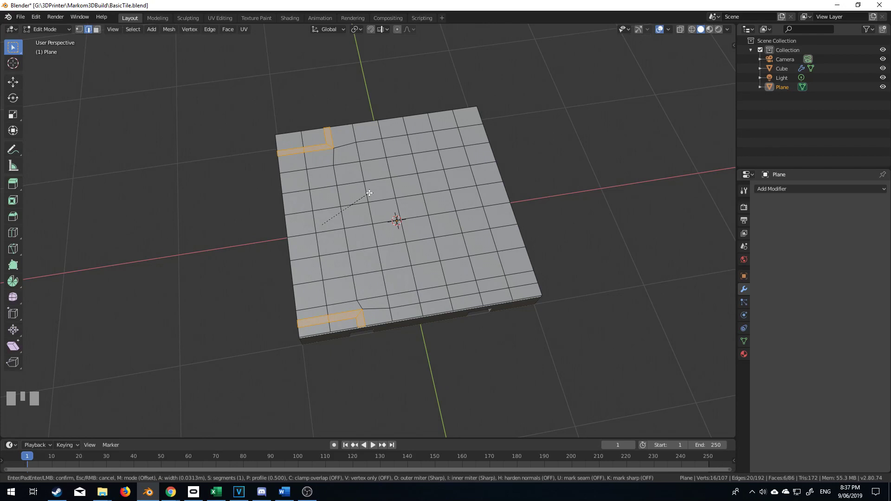
key("0")
key("KP_Enter")
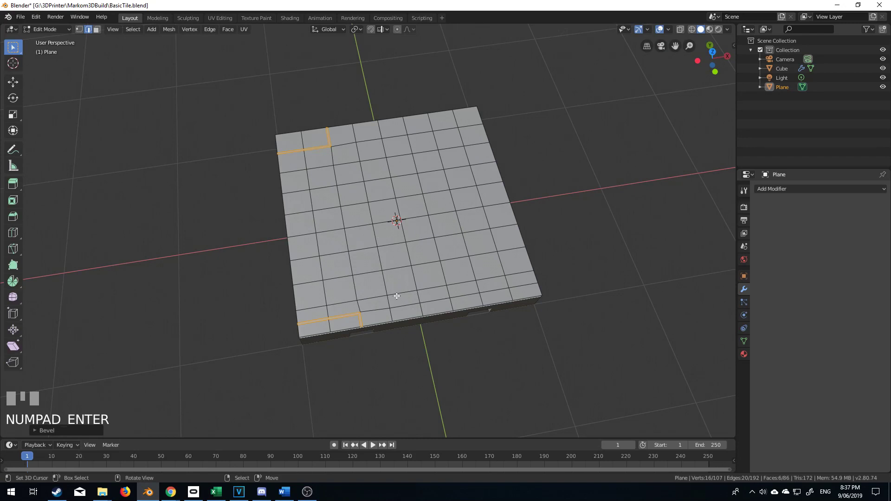
Delete the narrow bevelled faces to leave thin gaps around the two corner blocks.
key("Delete")
left_click(386, 315)
middle_click_drag(385, 315, 383, 321)
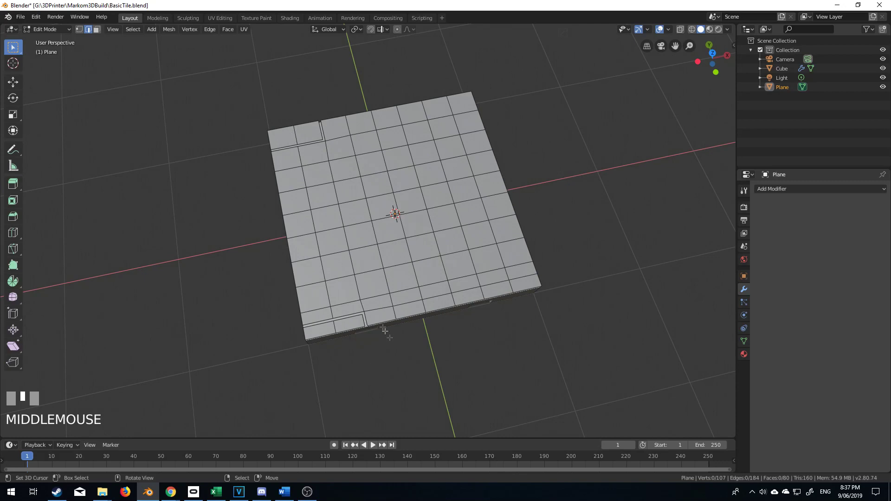
middle_click_drag(394, 303, 392, 246)
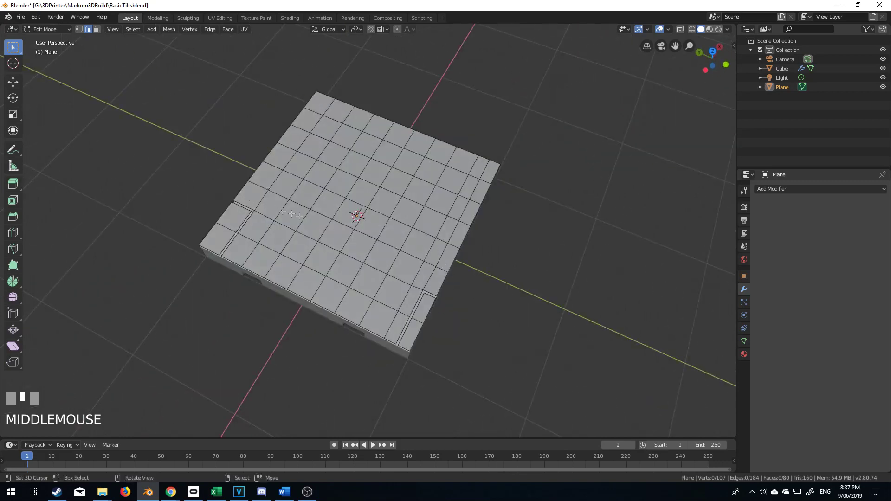
Add an Array modifier that repeats the plane once along X to preview how neighbouring tiles meet.
left_click(777, 187)
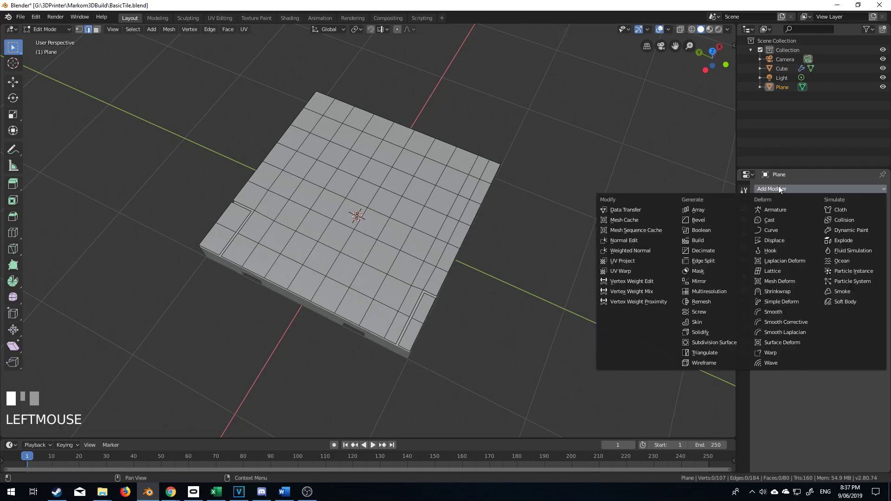
left_click(712, 208)
scroll(653, 220, "down", 2)
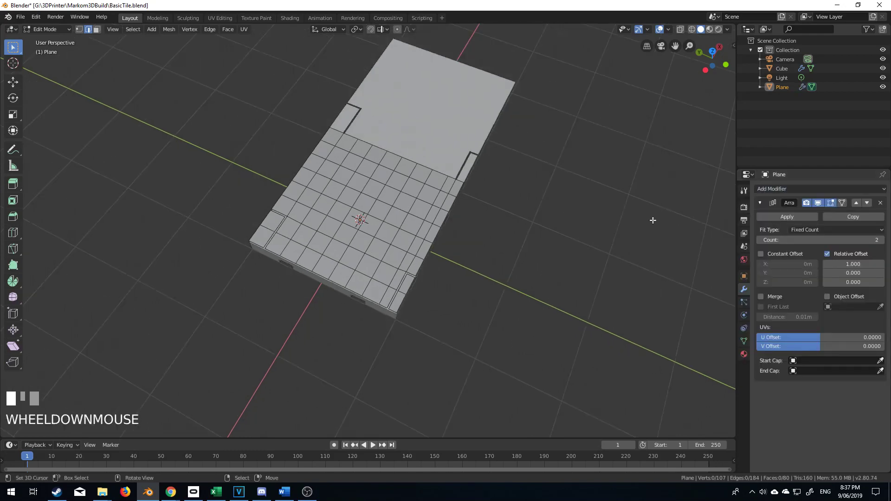
middle_click_drag(653, 220, 580, 200)
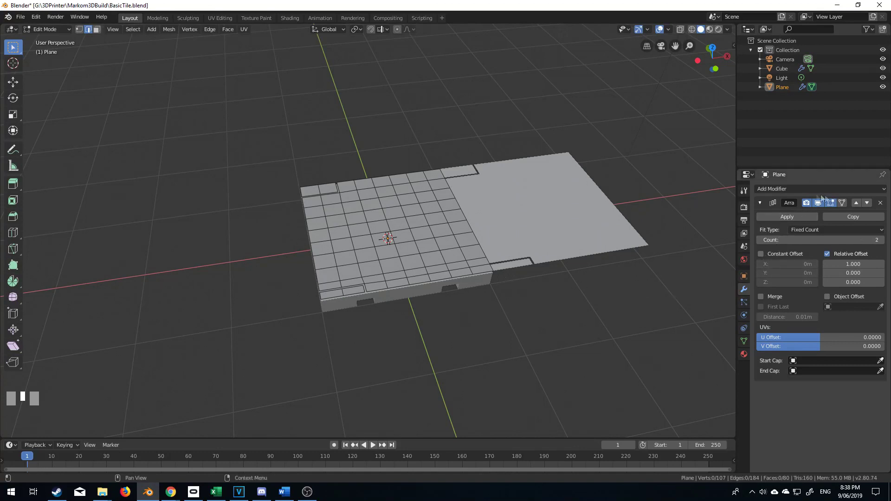
Add a second Array modifier with a relative offset of 0 in X and 1 in Y.
left_click(806, 189)
left_click(713, 210)
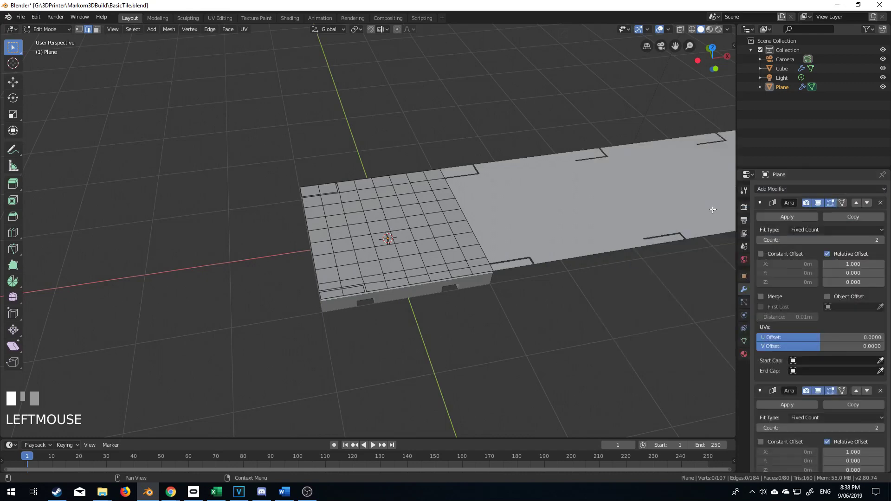
scroll(860, 385, "down", 5)
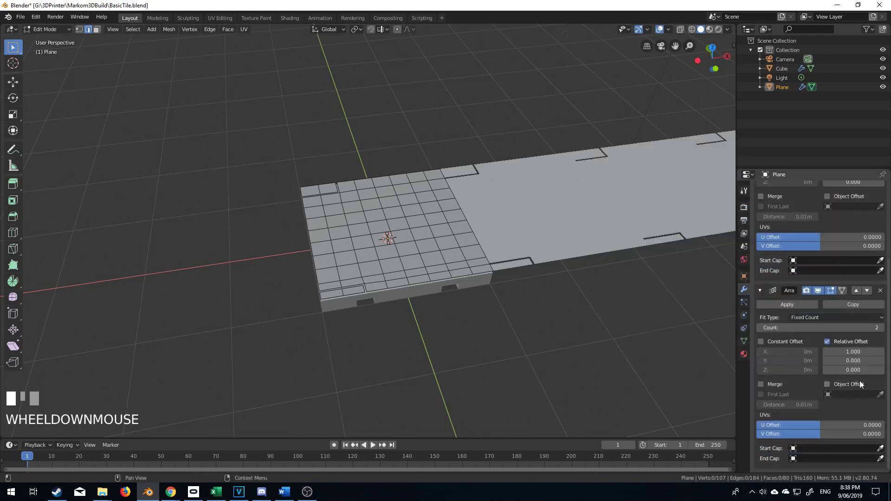
left_click(853, 352)
type("0")
key("Return")
left_click(853, 362)
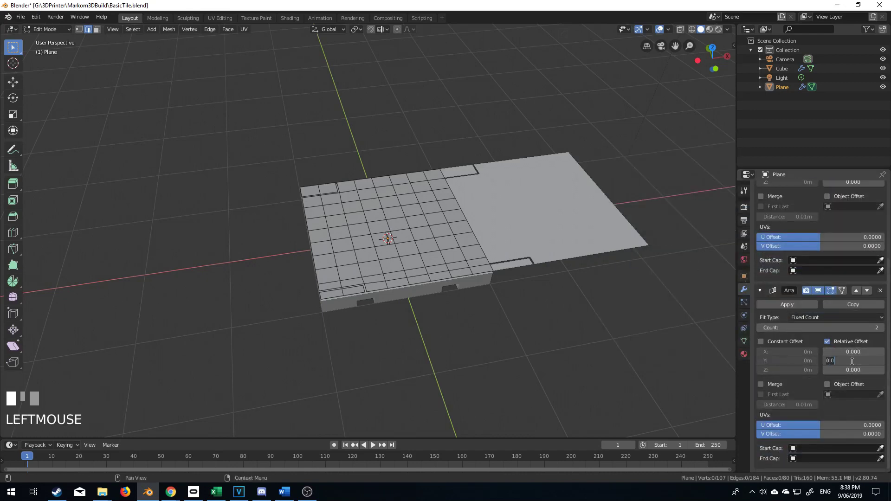
type("1")
key("Return")
Bevel the edges around the single-cell blocks at the grid's front-right and back-right corners and delete the narrow faces to leave gaps.
middle_click_drag(496, 283, 585, 297)
middle_click_drag(354, 285, 457, 325, "shift")
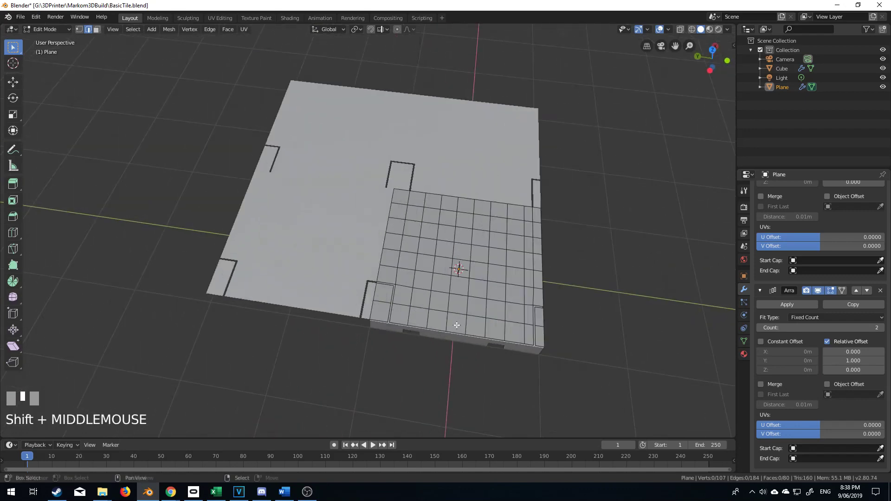
middle_click_drag(426, 254, 496, 250)
middle_click_drag(459, 314, 422, 313)
scroll(362, 341, "up", 5)
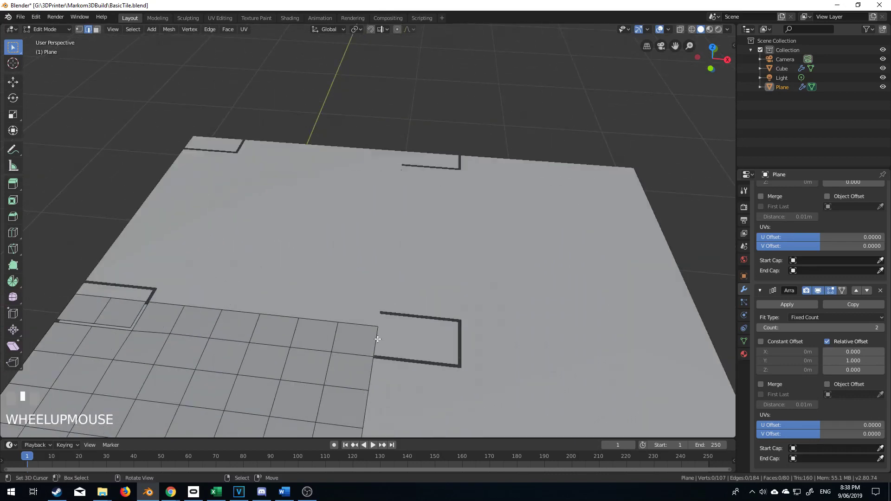
right_click(378, 339)
scroll(375, 337, "down", 2)
middle_click_drag(375, 337, 394, 353, "shift")
right_click(386, 299, "shift")
scroll(394, 353, "down", 2)
right_click(395, 362, "shift")
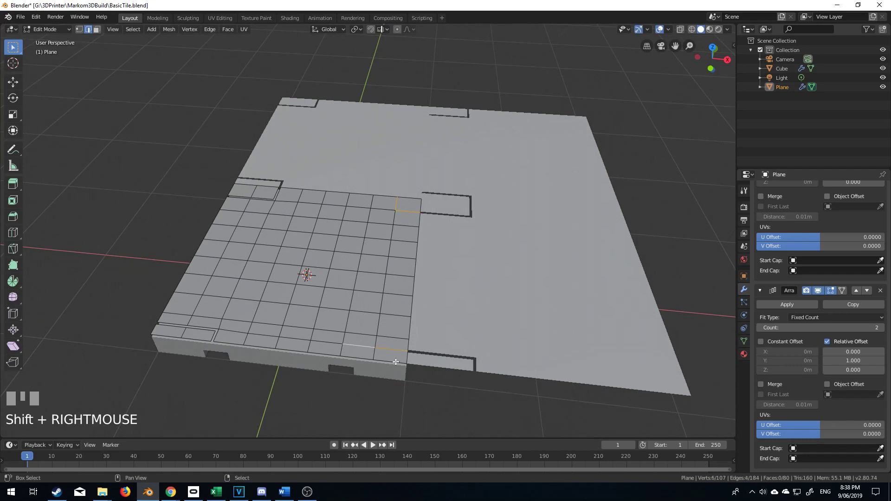
key("ctrl+b")
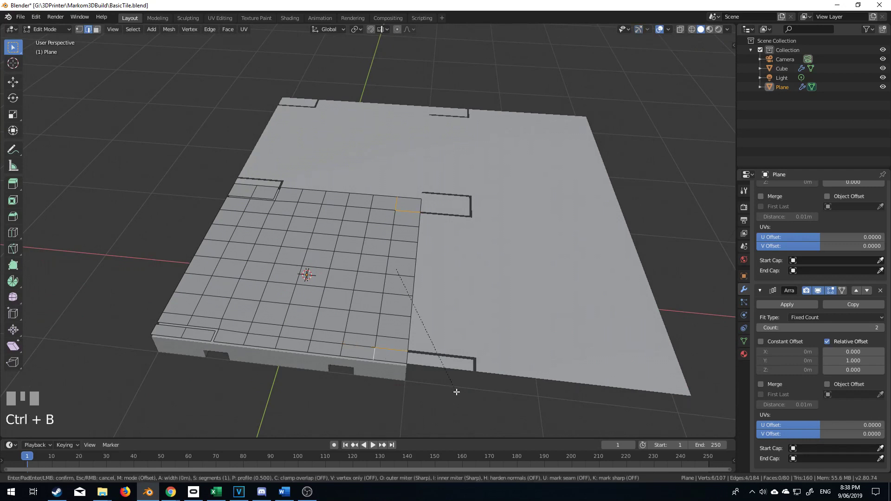
key("KP_Enter")
key("Delete")
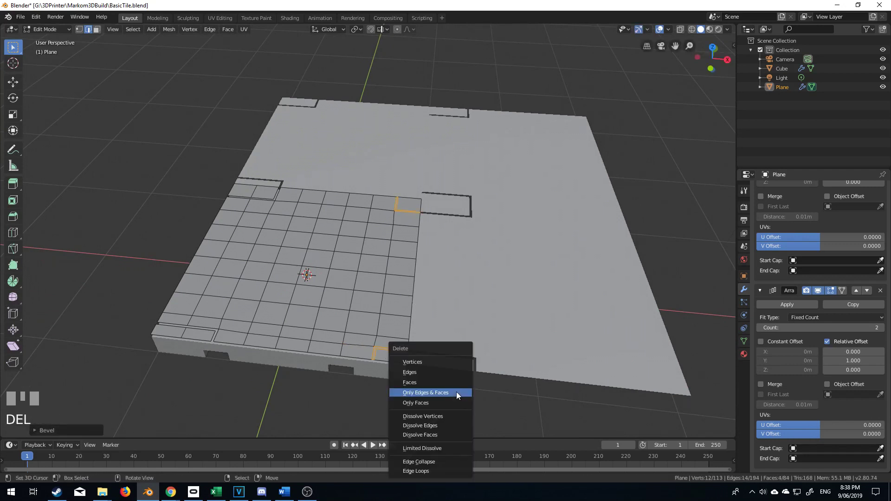
left_click(452, 383)
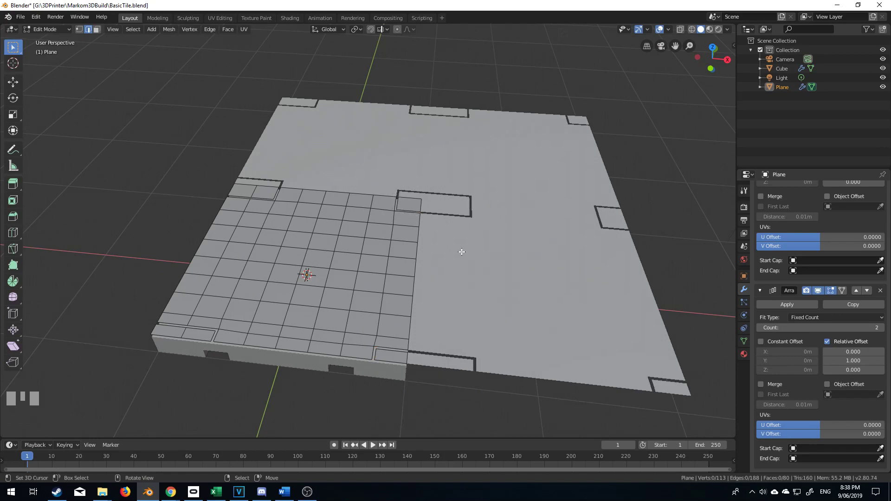
middle_click_drag(408, 246, 340, 230)
right_click(342, 229, "alt")
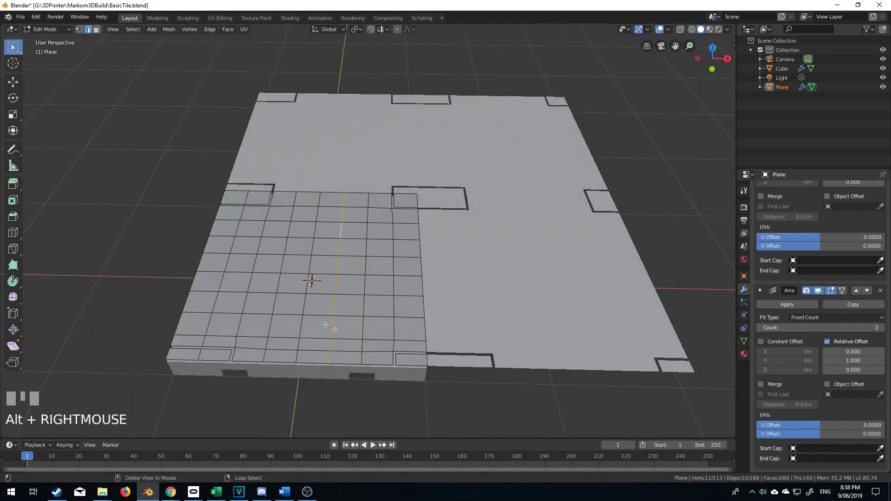
right_click(291, 293, "alt+shift")
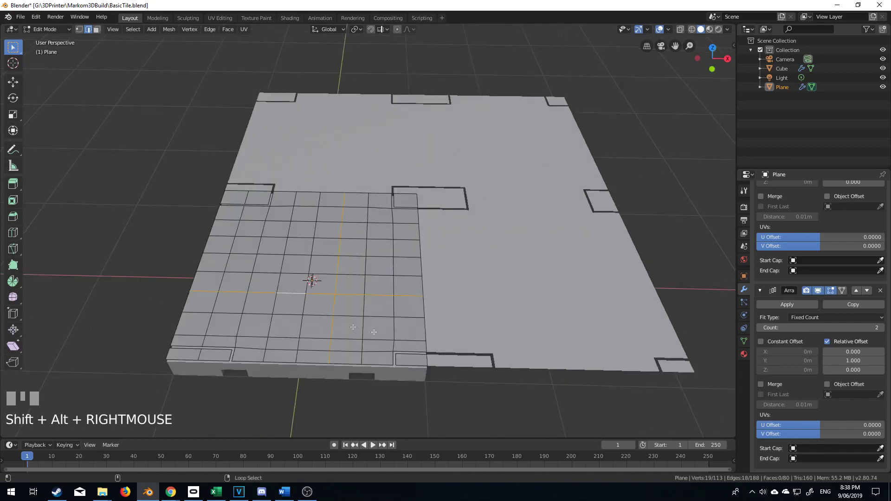
right_click(337, 266, "alt")
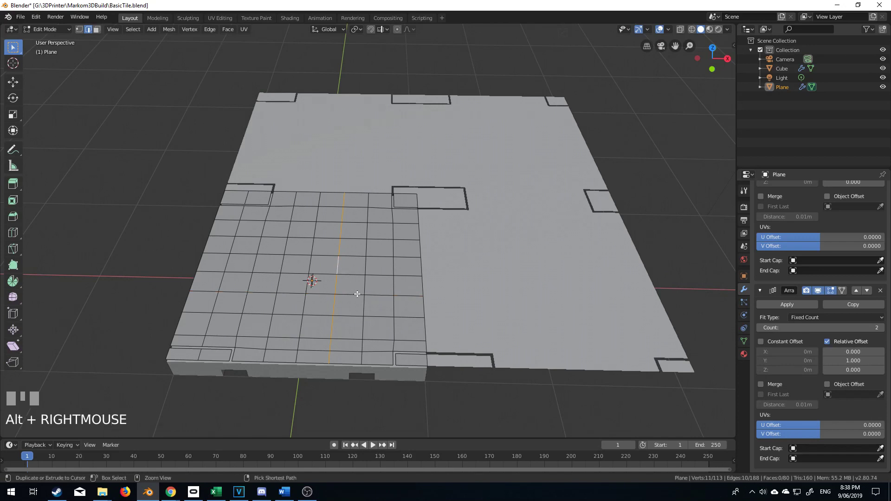
key("ctrl+b")
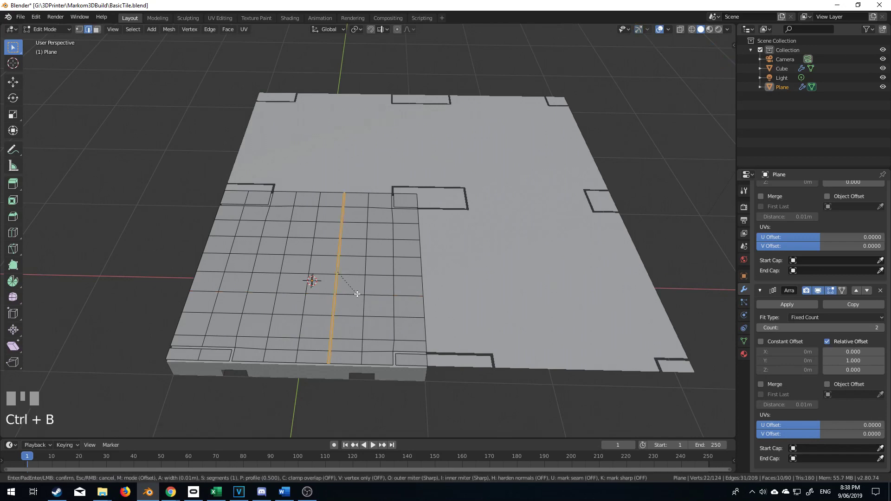
right_click(357, 294)
Bevel the grid's central edge line running along Y and delete the resulting strip to cut a full-length gap.
right_click(308, 279, "alt")
key("KP_7")
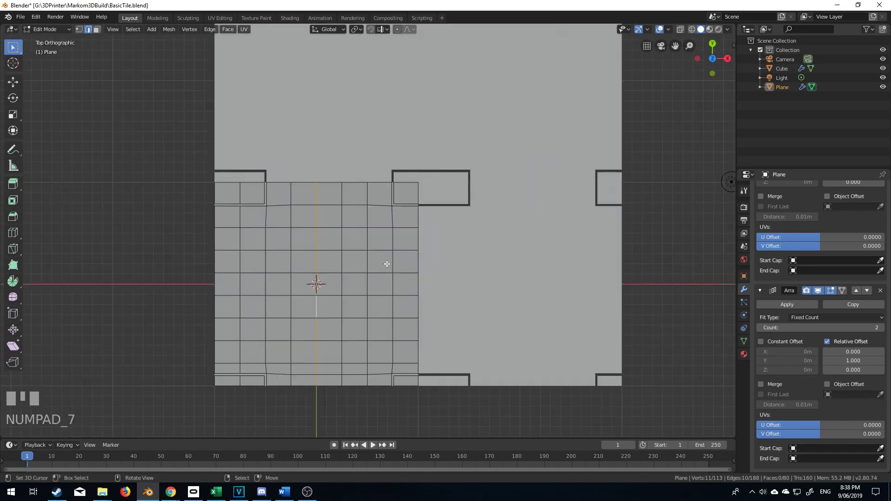
middle_click_drag(360, 249, 350, 201)
key("ctrl+b")
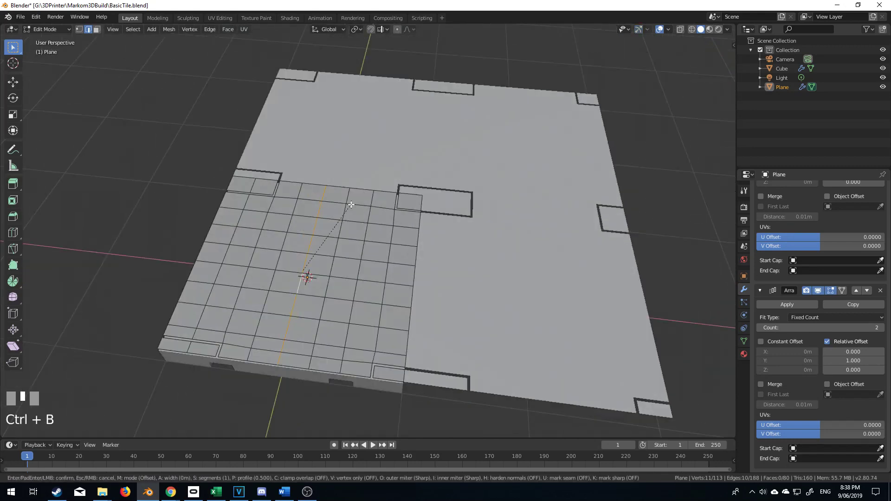
key("KP_Enter")
key("Delete")
left_click(350, 204)
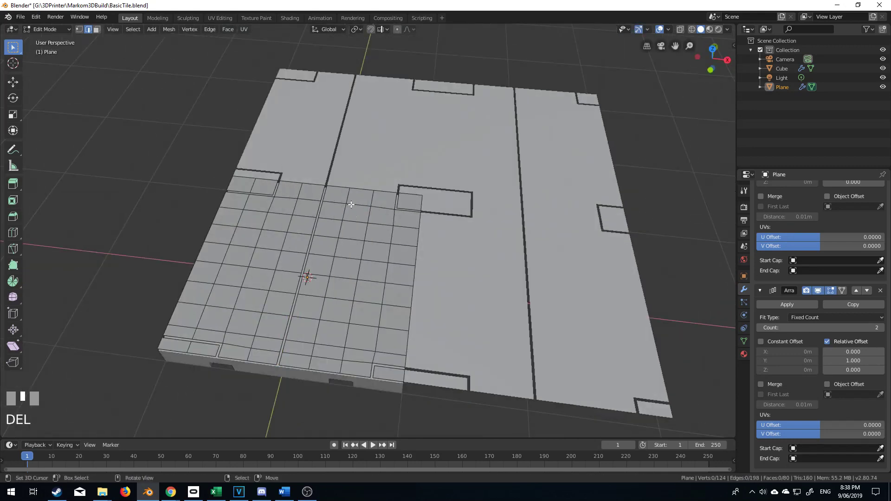
Bevel the grid's central edge line running along X and delete the resulting strip to divide the tile into quadrants.
middle_click_drag(416, 311, 384, 312)
right_click(372, 293, "alt")
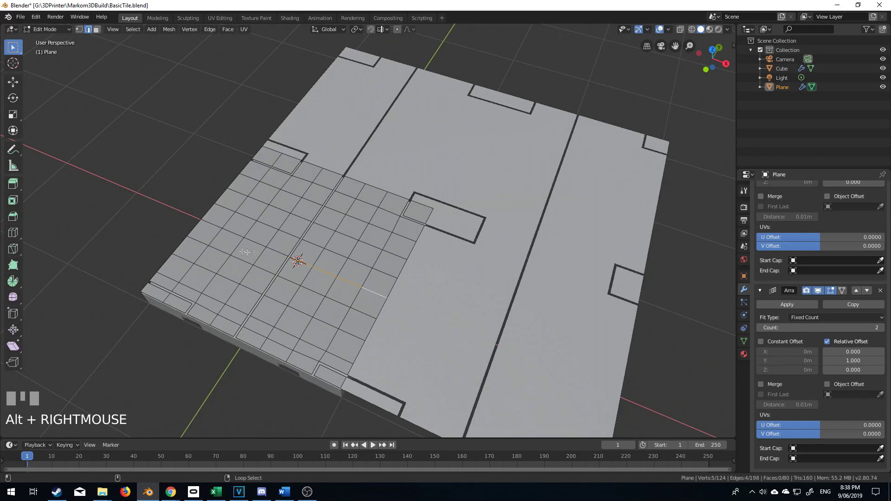
right_click(278, 254, "alt+shift")
key("ctrl+b")
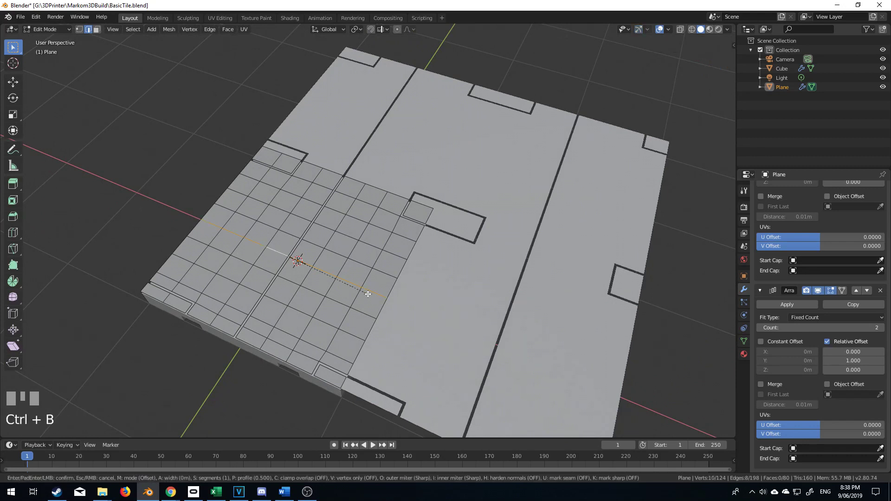
key("KP_Enter")
key("Delete")
left_click(368, 294)
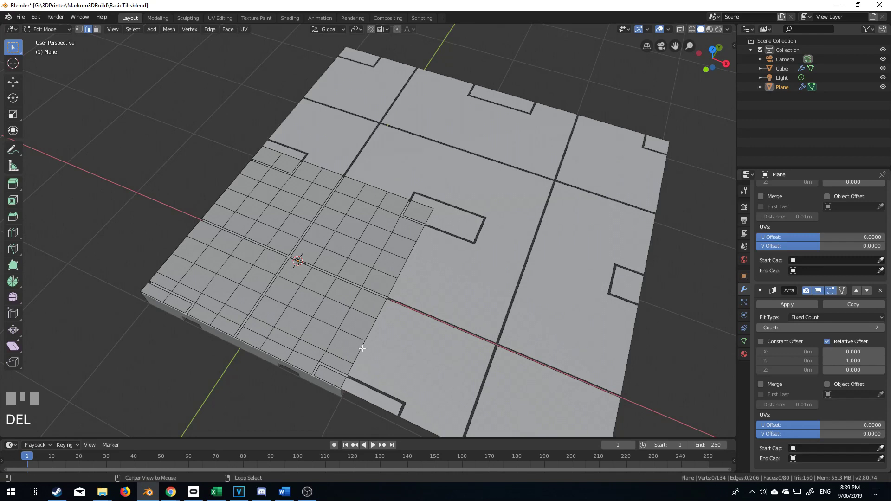
Scale the tile's outer border edges, excluding the corner blocks, slightly inward to open gaps between neighbouring tiles.
right_click(395, 284, "alt")
right_click(394, 283, "alt+shift")
right_click(394, 188, "alt+shift")
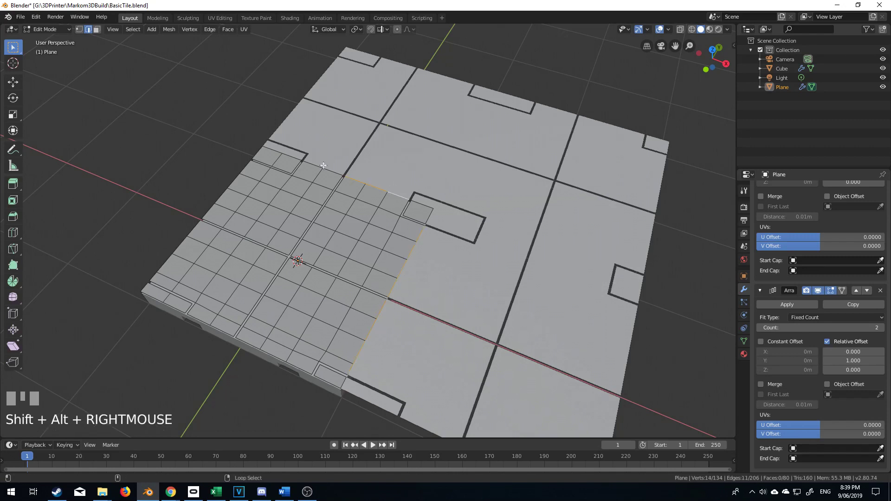
right_click(323, 165, "alt+shift")
right_click(227, 185, "alt+shift")
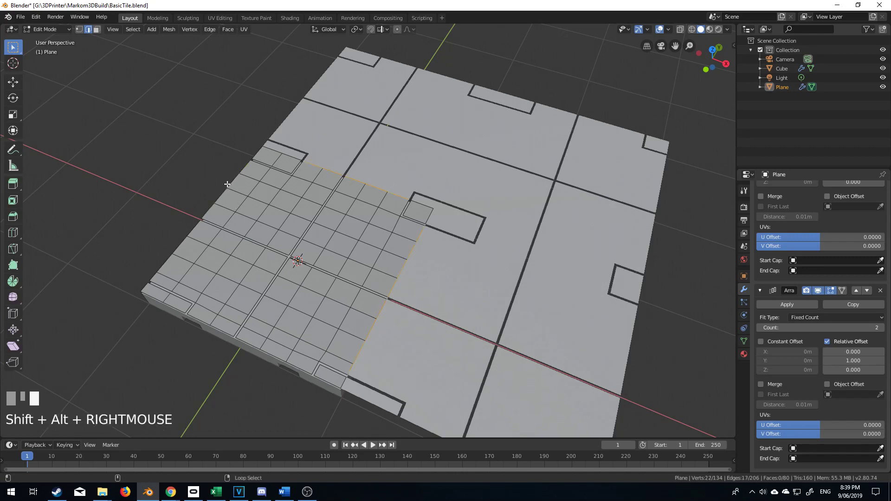
right_click(163, 261, "alt+shift")
right_click(196, 321, "alt+shift")
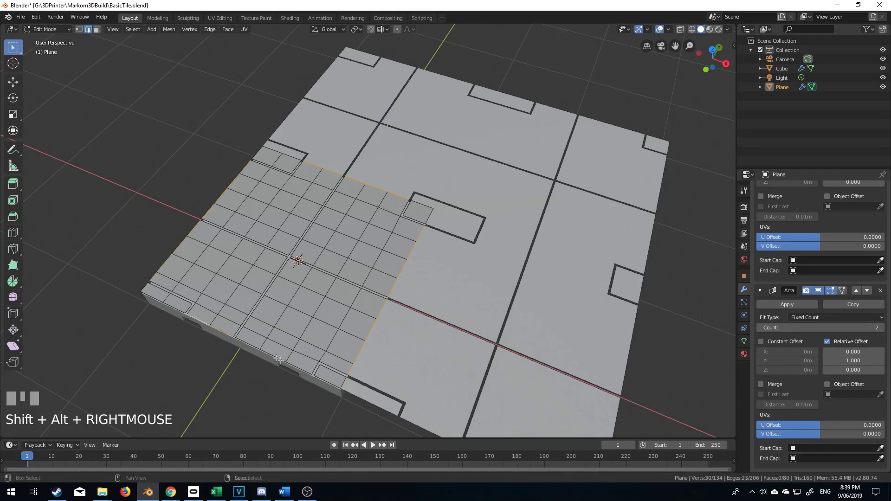
right_click(331, 361, "alt+shift")
middle_click_drag(534, 370, 533, 356)
scroll(539, 365, "up", 2)
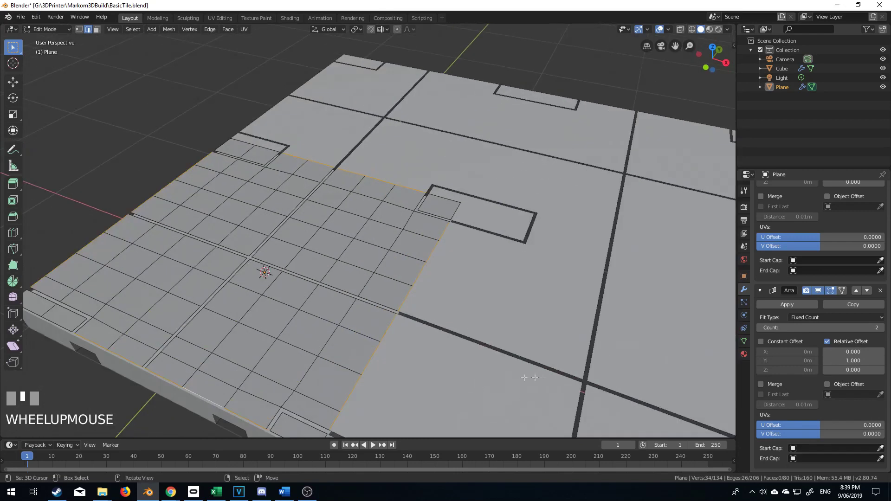
key("s")
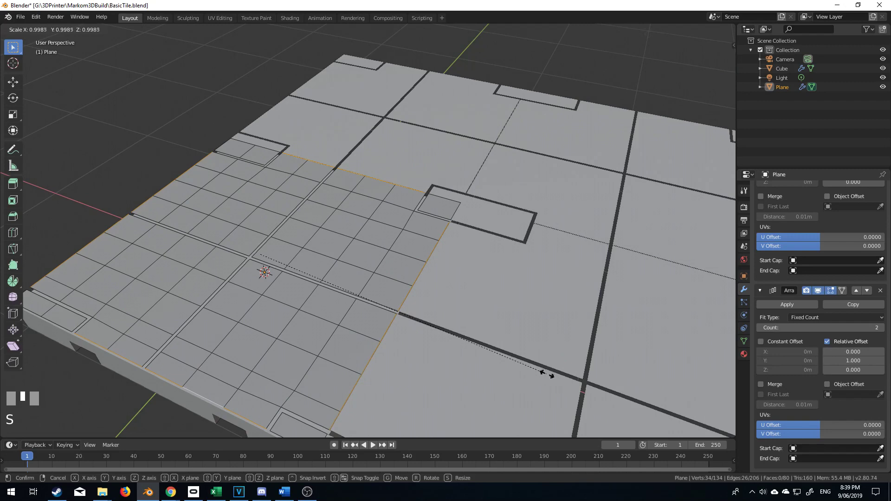
left_click(525, 365, "shift")
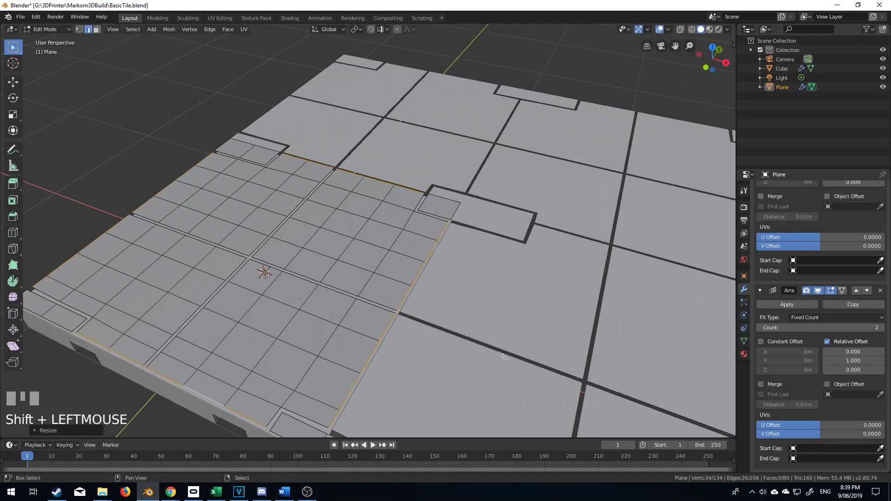
middle_click_drag(525, 365, 519, 357)
scroll(330, 127, "down", 3)
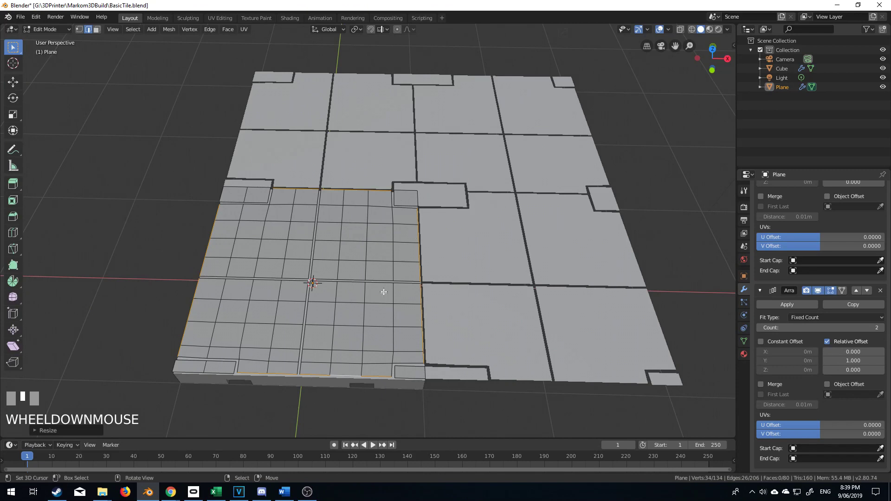
Subdivide the whole plane mesh once to get a finer grid.
scroll(383, 291, "up", 2)
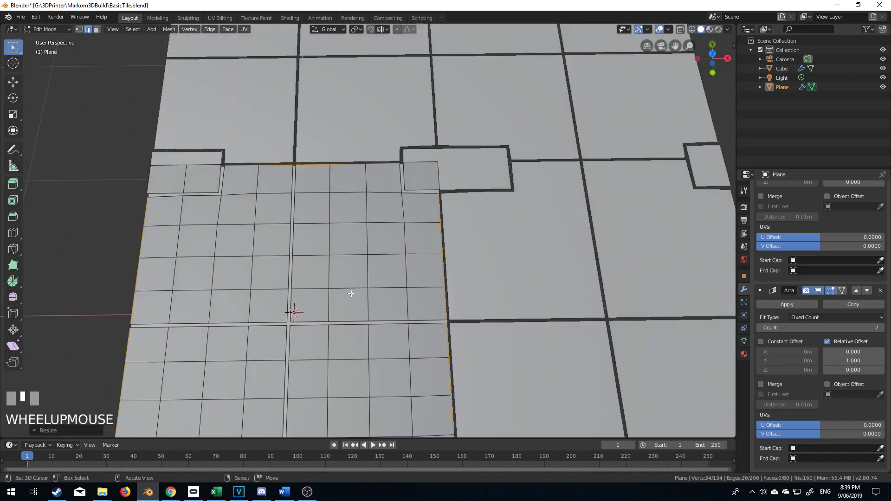
scroll(340, 324, "down", 2)
key("a")
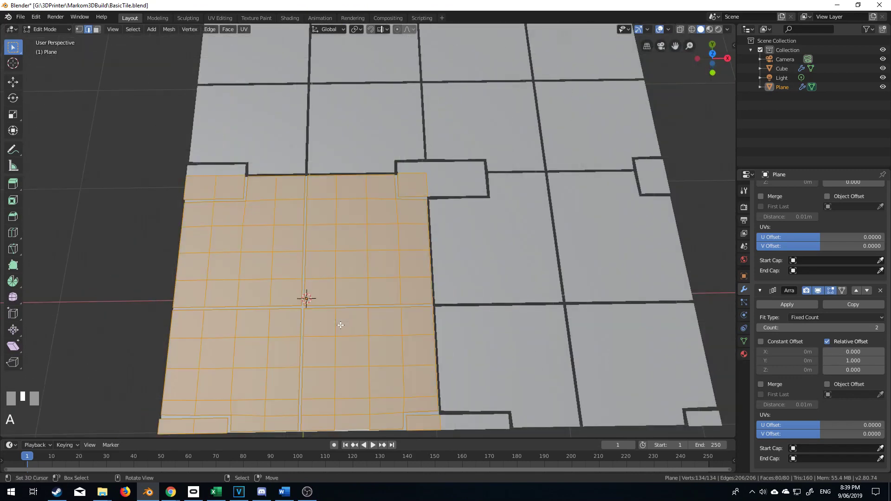
key("w")
left_click(301, 212)
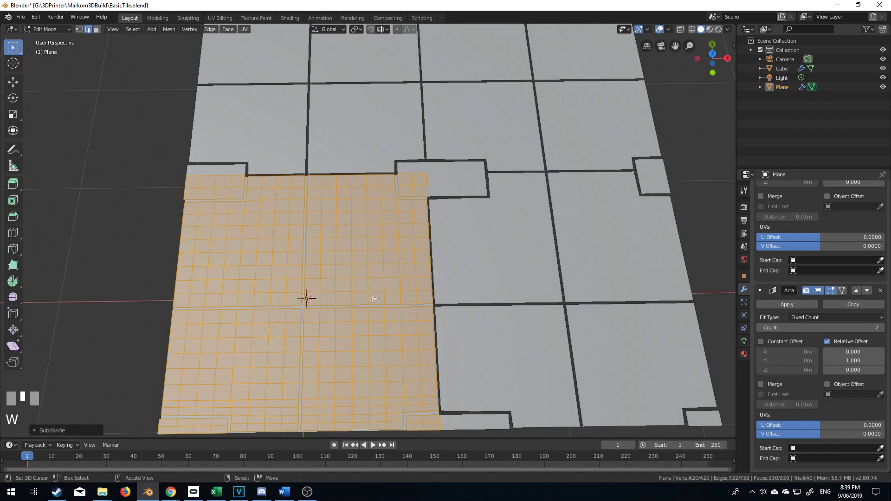
Bevel straight edge runs that split the back-right quadrant into smaller rectangular slabs, and delete the narrow faces.
right_click(339, 280, "alt")
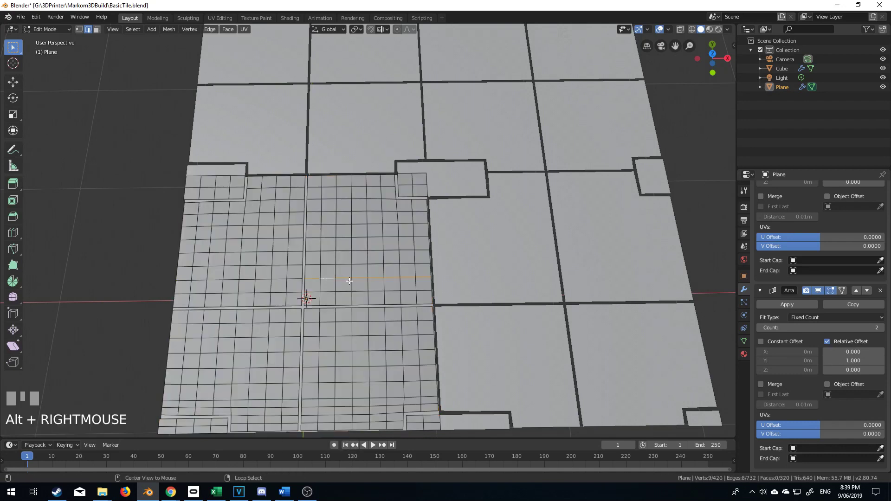
right_click(392, 278, "shift")
right_click(407, 279, "shift")
right_click(424, 278, "shift")
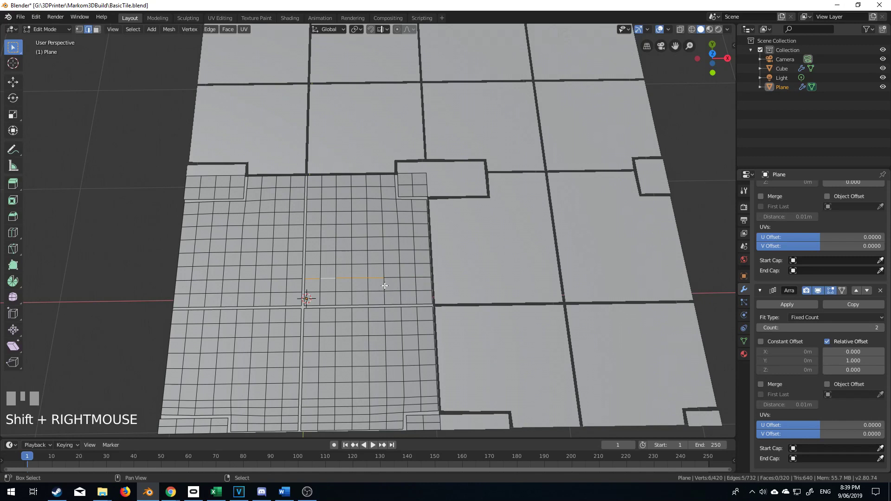
right_click(352, 256, "shift")
right_click(352, 239, "shift")
right_click(394, 281, "shift")
right_click(417, 278, "shift")
right_click(392, 251, "shift")
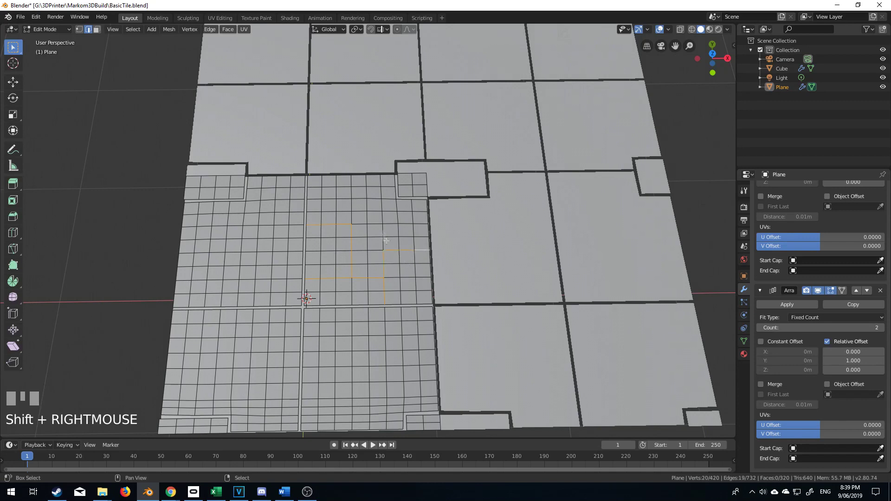
key("ctrl+b")
left_click(397, 270)
key("Delete")
left_click(398, 270)
Bevel stepped edge runs between the back-right quadrant's rectangular slabs and its rear border by 0.01 m, and delete the narrow faces.
middle_click_drag(397, 270, 386, 347, "shift")
scroll(382, 344, "up", 1)
right_click(291, 285)
right_click(309, 290, "shift")
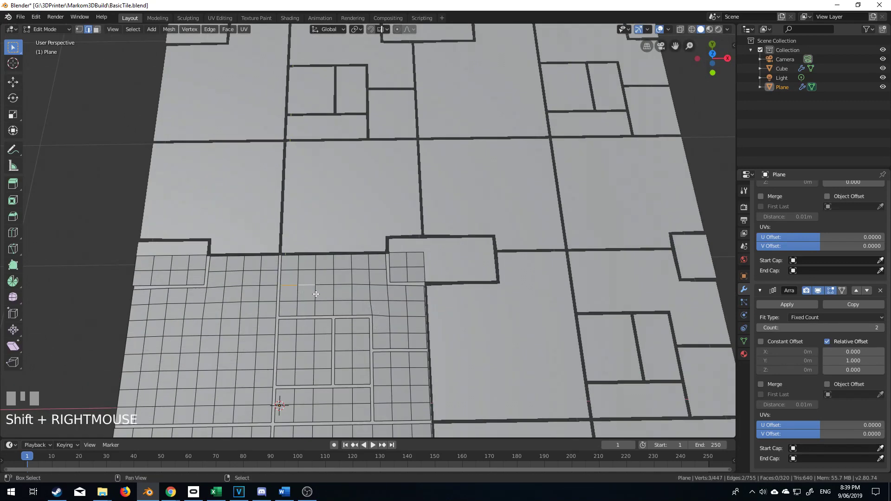
right_click(316, 294, "shift")
right_click(315, 308, "shift")
right_click(326, 286, "shift")
right_click(344, 285, "shift")
right_click(361, 284, "shift")
right_click(369, 276, "shift")
right_click(371, 262, "shift")
right_click(363, 286, "shift")
right_click(351, 294, "shift")
right_click(352, 308, "shift")
right_click(334, 278, "shift")
right_click(343, 270, "shift")
right_click(351, 277, "shift")
right_click(343, 285, "shift")
right_click(379, 301, "shift")
right_click(389, 309, "shift")
right_click(390, 325, "shift")
right_click(382, 334, "shift")
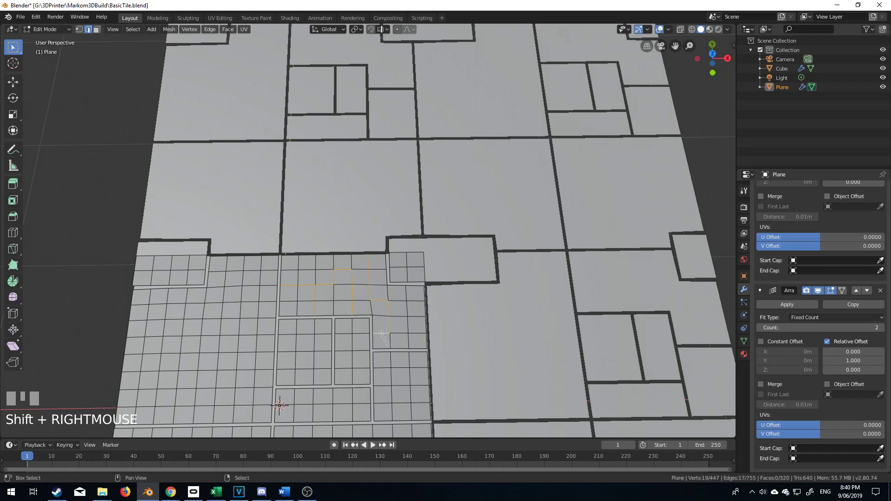
key("ctrl+b")
type("0.01")
key("KP_Enter")
key("x")
left_click(413, 326)
scroll(413, 326, "down", 3)
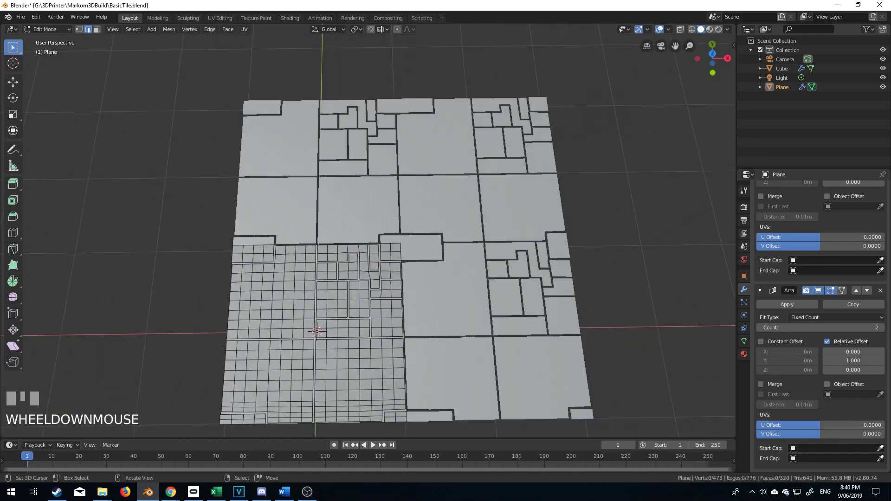
Open one more short gap segment in the back-right quadrant's slab pattern by deleting its narrow face.
middle_click_drag(424, 227, 456, 217)
middle_click_drag(456, 217, 439, 276, "shift")
scroll(440, 276, "up", 1)
right_click(397, 335, "alt")
key("Delete")
left_click(397, 336)
middle_click_drag(394, 332, 351, 315)
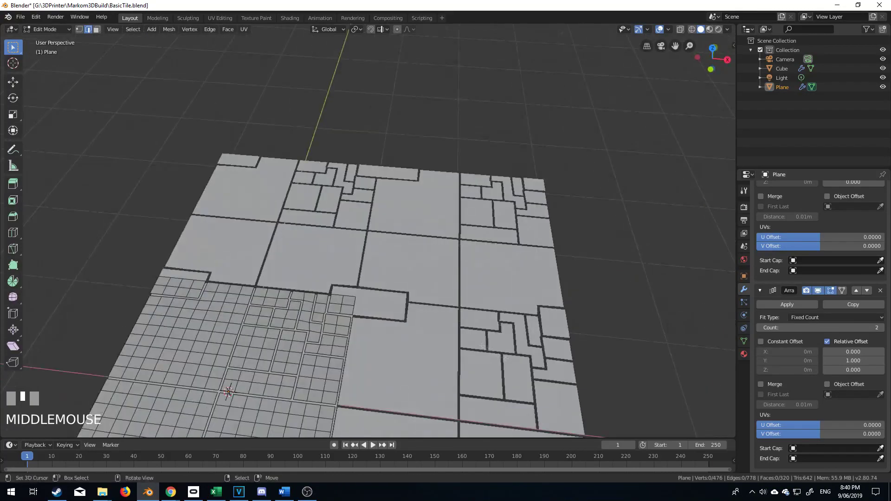
Bevel connected edge runs that divide the back-left quadrant into smaller rectangular slabs, and delete the narrow faces.
scroll(302, 283, "down", 4)
middle_click_drag(283, 279, 358, 262)
scroll(357, 262, "up", 4)
scroll(398, 288, "down", 1)
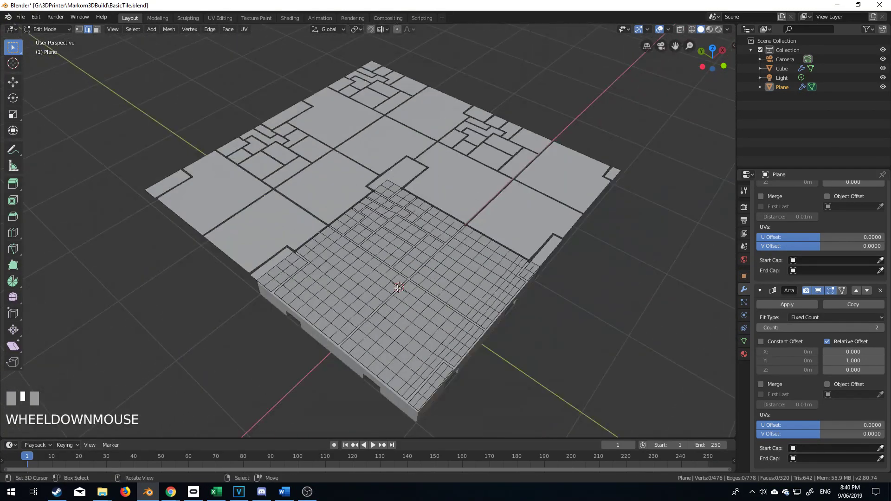
scroll(324, 347, "up", 2)
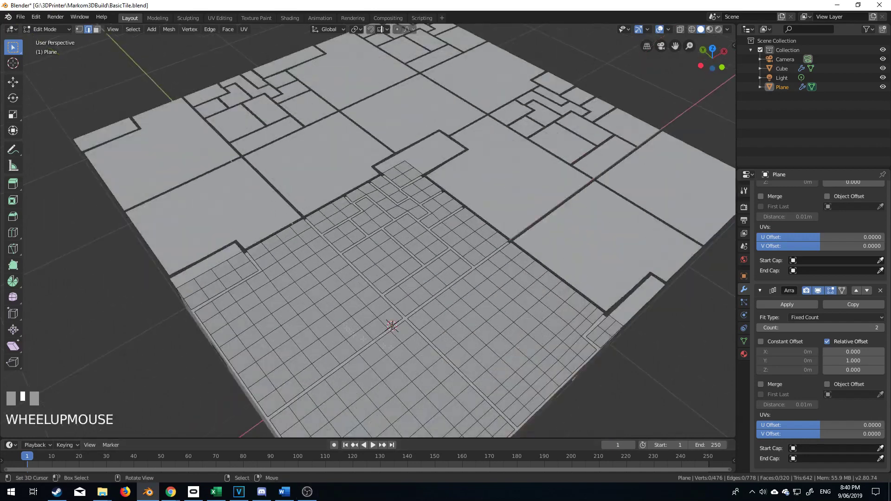
right_click(323, 347, "alt+shift")
right_click(289, 372, "alt+shift")
right_click(264, 362, "shift")
right_click(248, 368, "shift")
right_click(258, 381, "shift")
right_click(275, 370, "shift")
right_click(246, 331, "shift")
right_click(228, 342, "shift")
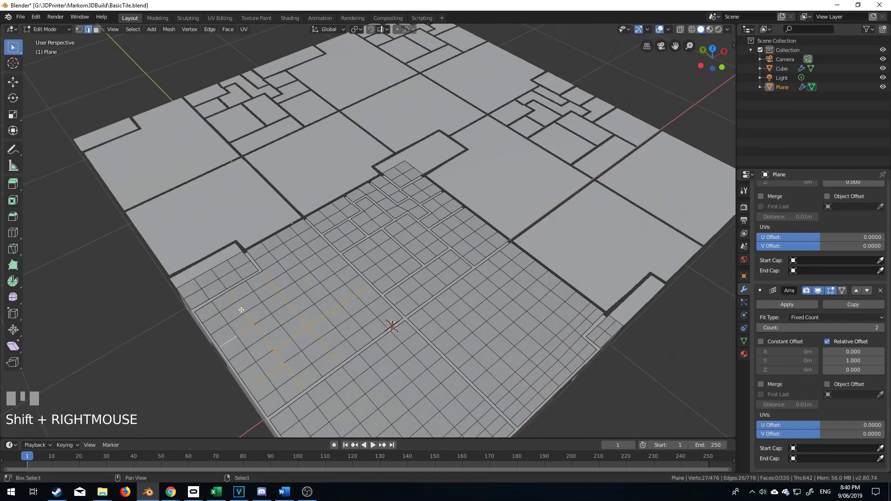
right_click(242, 310, "shift")
middle_click_drag(301, 361, 301, 375, "shift")
right_click(295, 313, "shift")
right_click(311, 304, "shift")
right_click(335, 315, "shift")
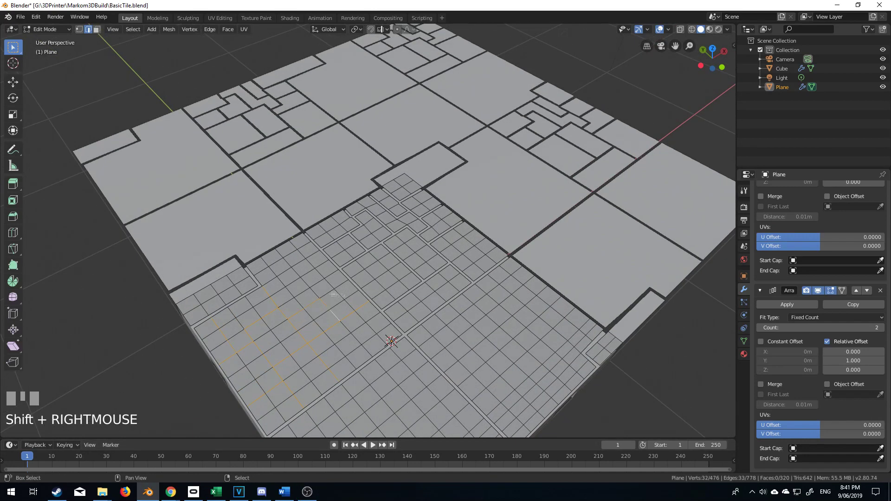
right_click(315, 293, "shift")
right_click(305, 282, "shift")
right_click(308, 272, "shift")
right_click(322, 264, "shift")
key("ctrl+e")
key("KP_Enter")
scroll(317, 261, "down", 4)
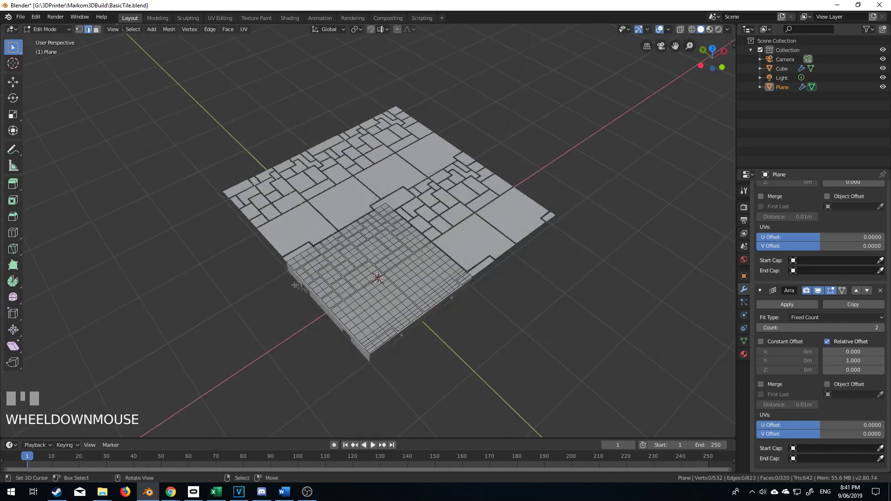
Bevel branching edge runs that divide the front-left quadrant into smaller rectangular slabs, and delete the narrow faces.
middle_click_drag(320, 266, 350, 264)
middle_click_drag(350, 264, 274, 234, "shift")
scroll(297, 274, "up", 4)
right_click(313, 298, "alt")
right_click(310, 361, "alt+shift")
right_click(242, 405, "shift")
right_click(257, 382, "shift")
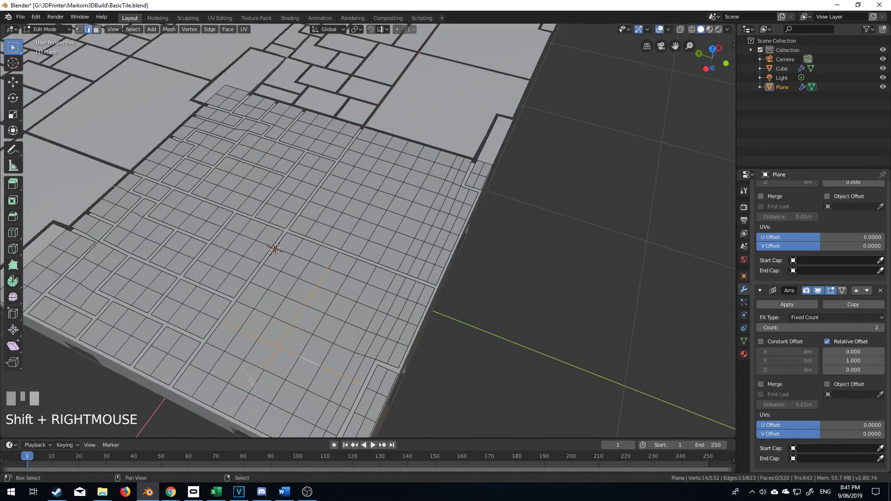
right_click(255, 366, "shift")
right_click(235, 356, "shift")
right_click(217, 348, "shift")
right_click(286, 426, "shift")
middle_click_drag(336, 369, 330, 332, "shift")
right_click(316, 274, "shift")
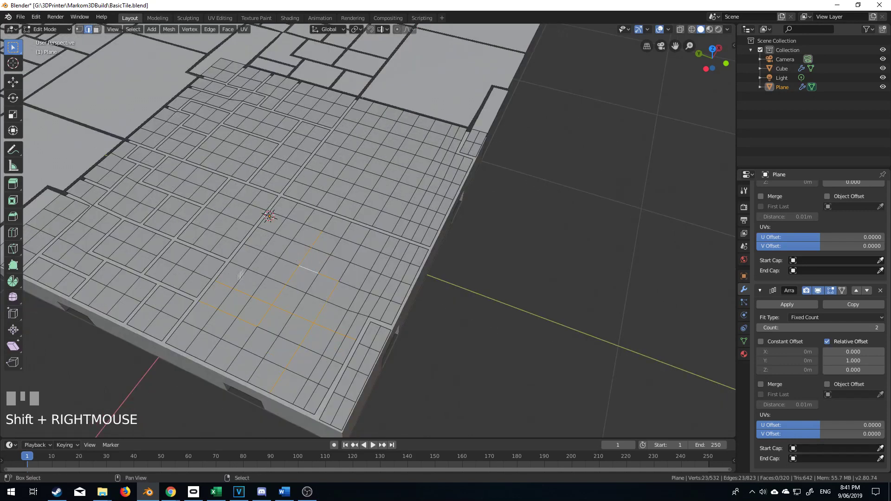
right_click(301, 244, "shift")
right_click(359, 267, "shift")
right_click(375, 273, "shift")
right_click(386, 277, "shift")
right_click(396, 282, "shift")
right_click(407, 286, "shift")
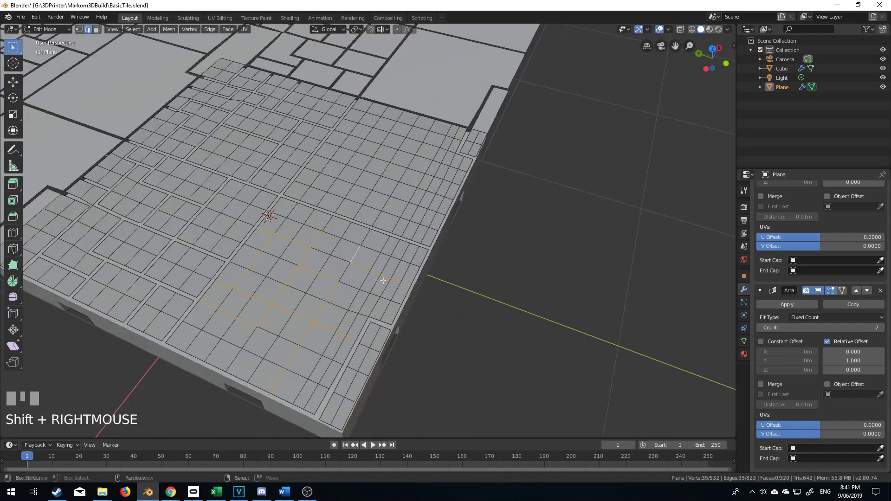
middle_click_drag(362, 251, 309, 248)
right_click(306, 245, "shift")
right_click(272, 288, "shift")
right_click(318, 311, "shift")
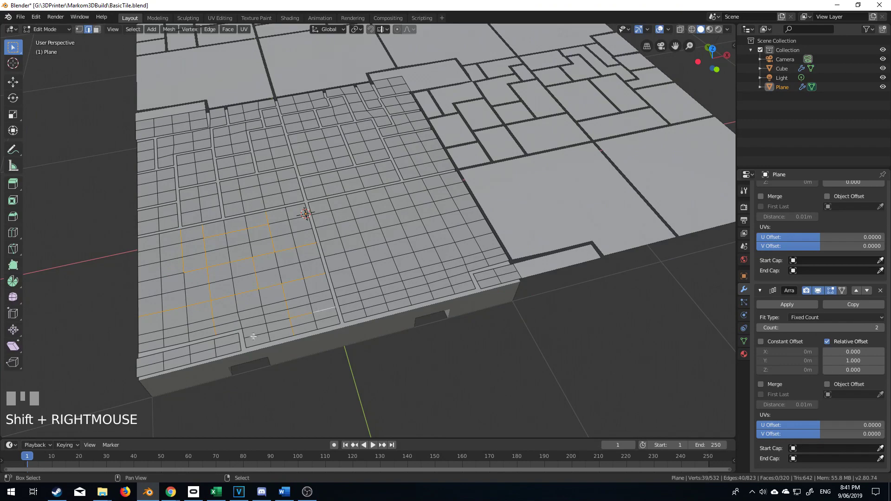
key("ctrl+b")
left_click(261, 331)
key("ctrl+z")
Bevel crossing and stepped edge runs that divide the front-right quadrant into smaller slabs, and delete the narrow faces.
middle_click_drag(261, 331, 208, 258)
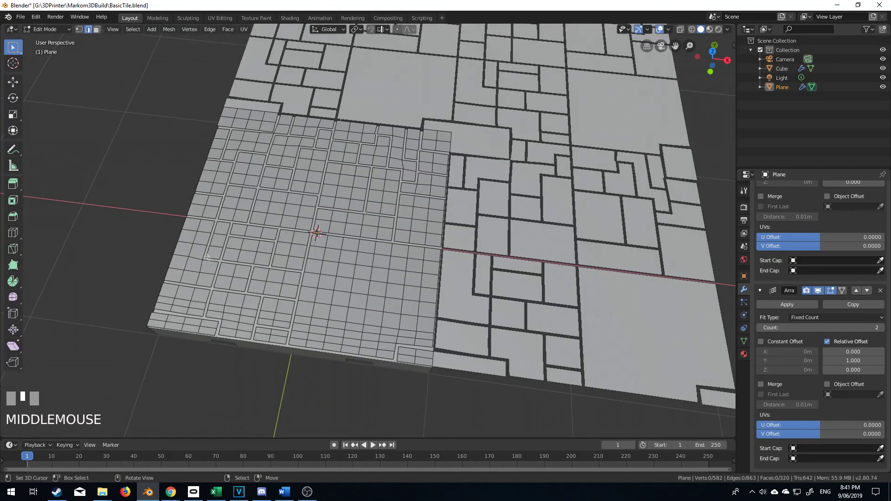
right_click(321, 275, "alt")
right_click(336, 286, "alt+shift")
right_click(430, 288, "shift")
right_click(414, 286, "shift")
right_click(404, 294, "shift")
right_click(401, 313, "shift")
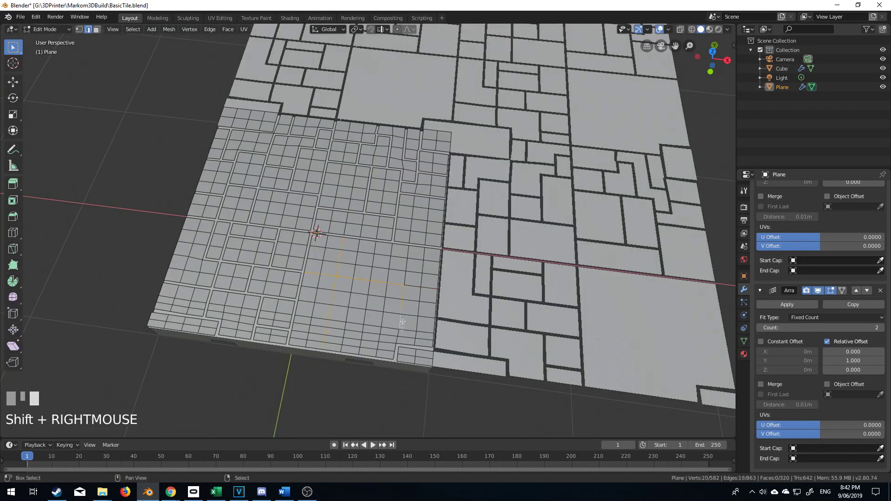
right_click(398, 333, "shift")
right_click(406, 273, "shift")
right_click(408, 262, "shift")
right_click(417, 318, "shift")
right_click(360, 350, "shift")
right_click(372, 334, "shift")
right_click(389, 336, "shift")
right_click(412, 302, "shift")
right_click(426, 303, "shift")
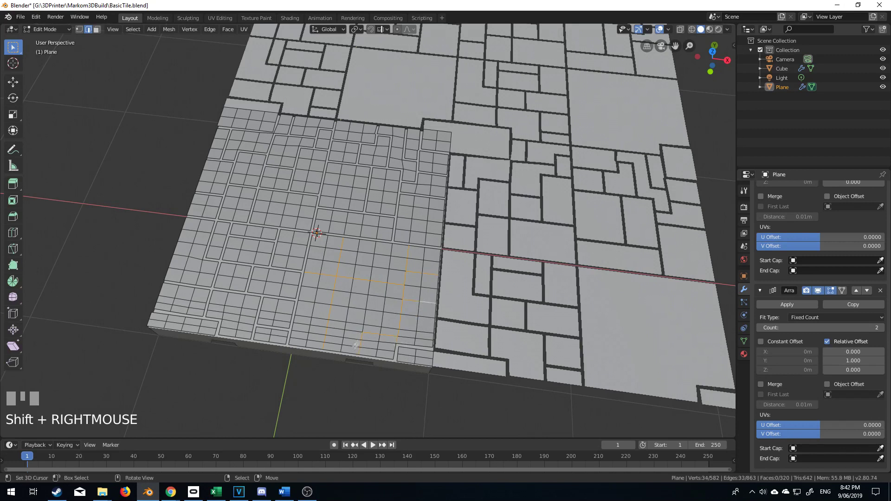
right_click(336, 336, "shift")
right_click(352, 338, "shift")
right_click(359, 310, "shift")
right_click(368, 301, "shift")
right_click(391, 313, "shift")
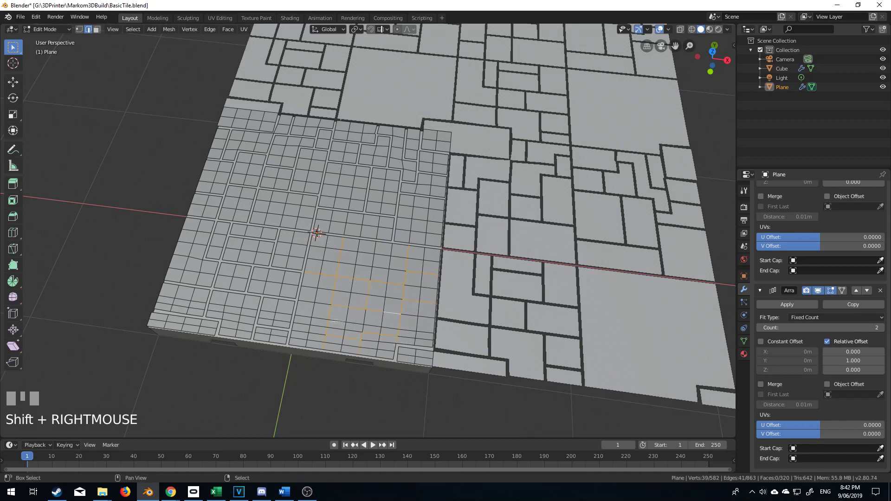
key("ctrl+b")
left_click(306, 351)
key("Delete")
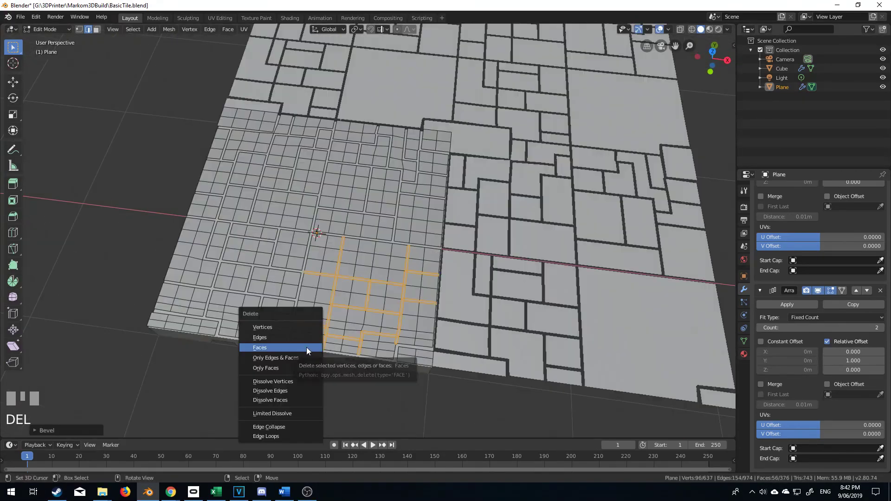
left_click(306, 347)
Examine how the slab pattern continues across the neighbouring array copies.
scroll(280, 350, "down", 3)
middle_click_drag(280, 350, 390, 378)
scroll(414, 391, "up", 2)
scroll(283, 325, "down", 3)
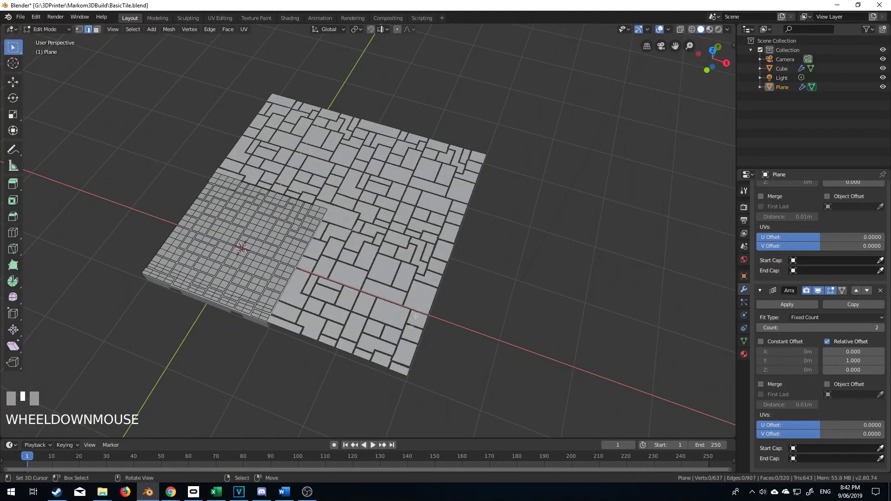
middle_click_drag(408, 315, 354, 320)
scroll(390, 325, "down", 3)
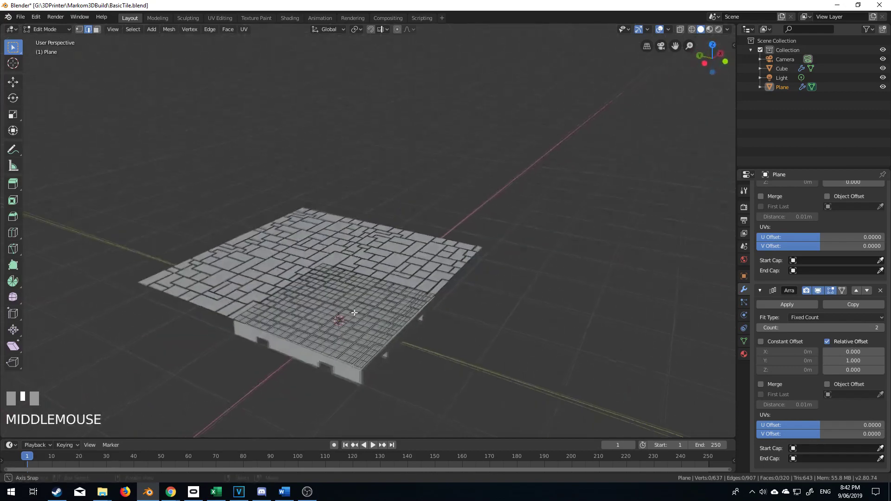
scroll(330, 337, "up", 3)
Remove both Array modifiers from the plane and return to Object Mode.
scroll(839, 213, "up", 5)
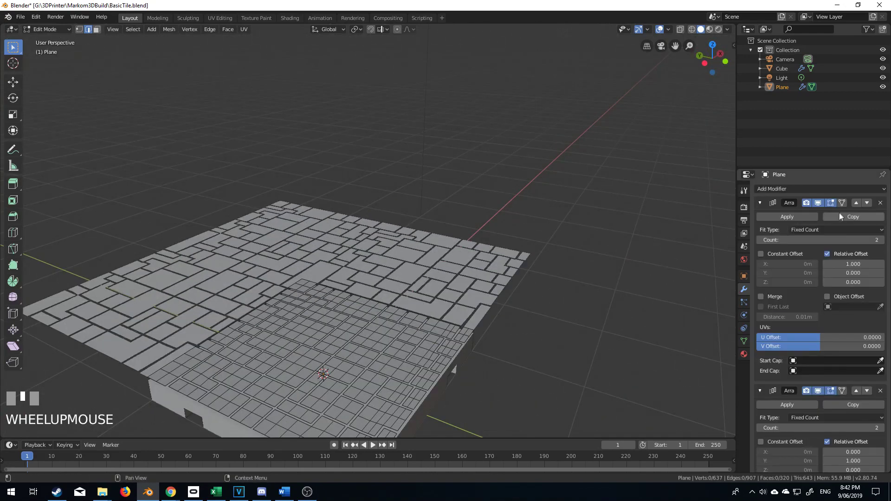
left_click(881, 203)
left_click(881, 204)
middle_click_drag(471, 405, 437, 403)
key("Tab")
middle_click_drag(339, 405, 432, 321, "shift")
Add a Solidify modifier to the slab plane and set its thickness to 0.07 m.
left_click(771, 189)
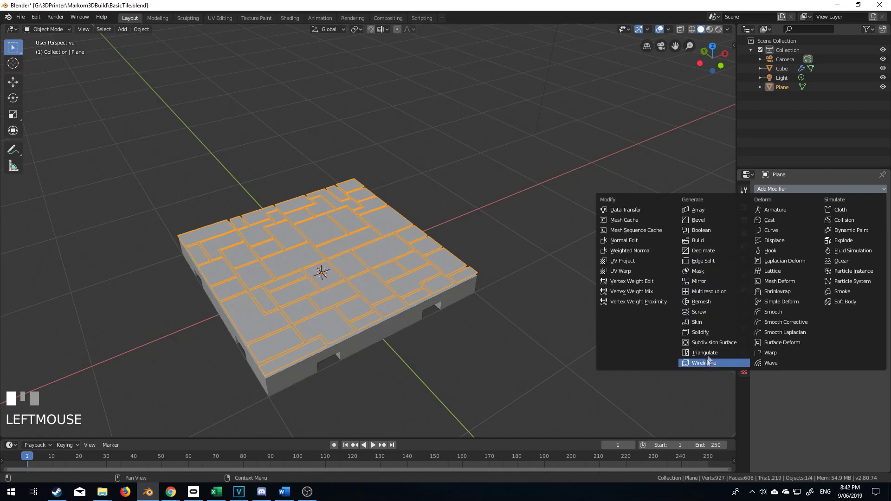
left_click(700, 333)
middle_click_drag(534, 329, 499, 321)
scroll(482, 334, "up", 5)
scroll(483, 318, "down", 2)
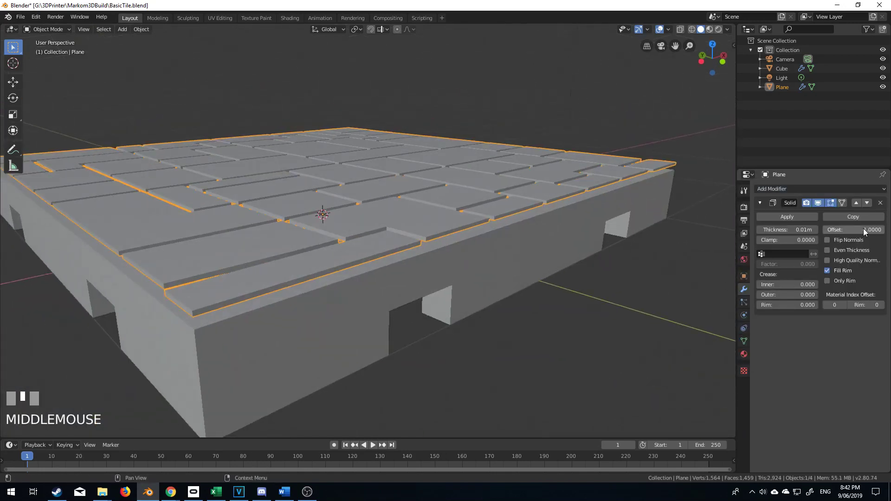
left_click_drag(863, 229, 803, 228)
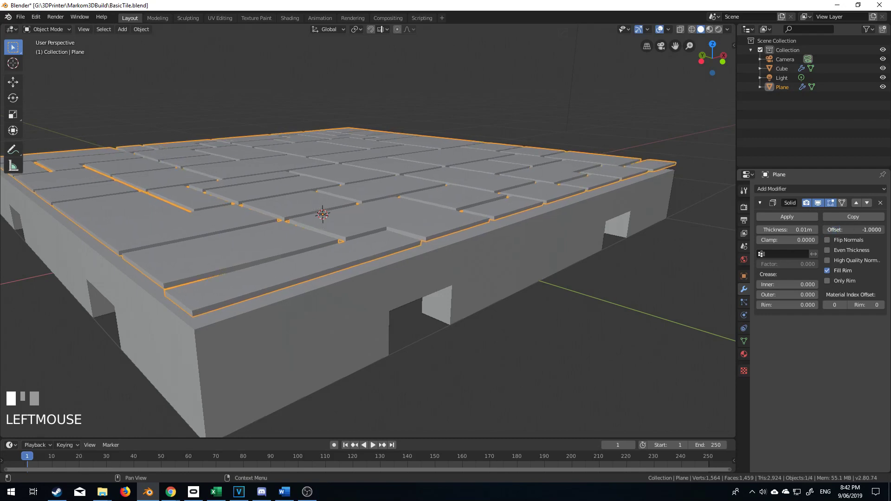
left_click(814, 230)
left_click(814, 230)
left_click(815, 230)
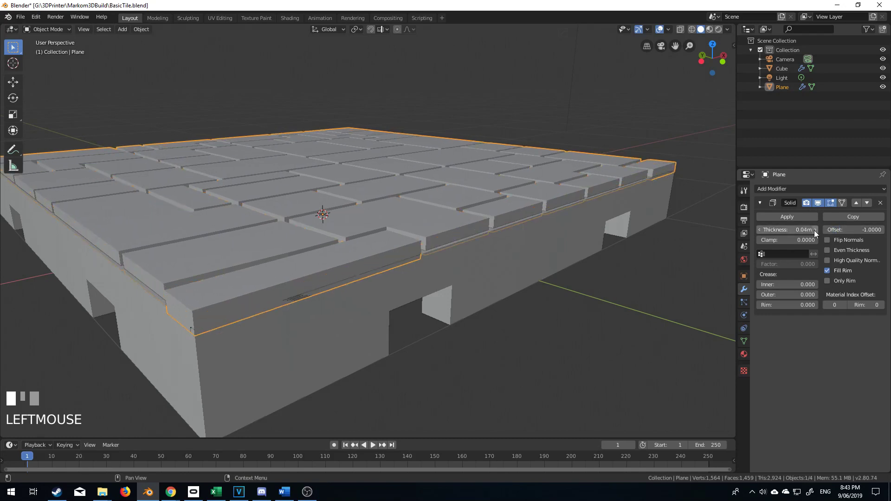
left_click(815, 230)
left_click(815, 230)
left_click(815, 229)
middle_click_drag(656, 283, 408, 324)
scroll(491, 323, "down", 3)
mouse_move(491, 322)
middle_mouse_down()
mouse_move(502, 337)
mouse_move(421, 354)
mouse_move(501, 319)
mouse_move(481, 320)
middle_mouse_up()
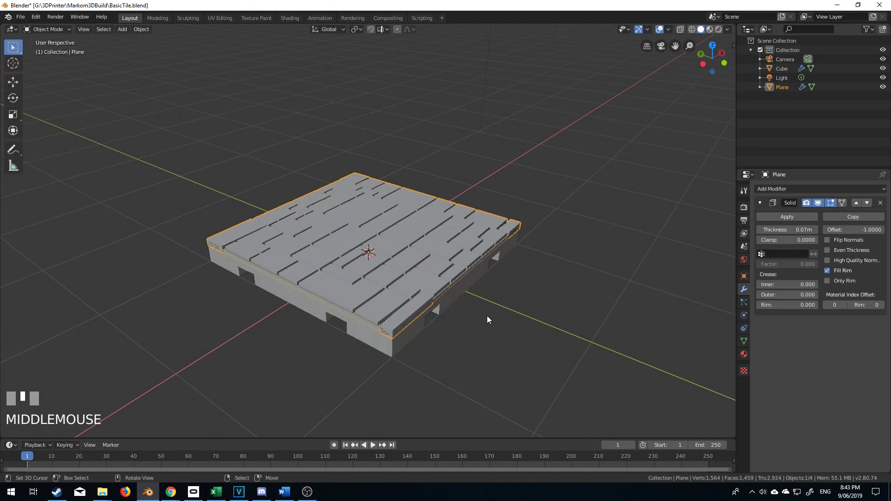
Save the project under the new file name Basic_Cave.blend.
left_click(20, 16)
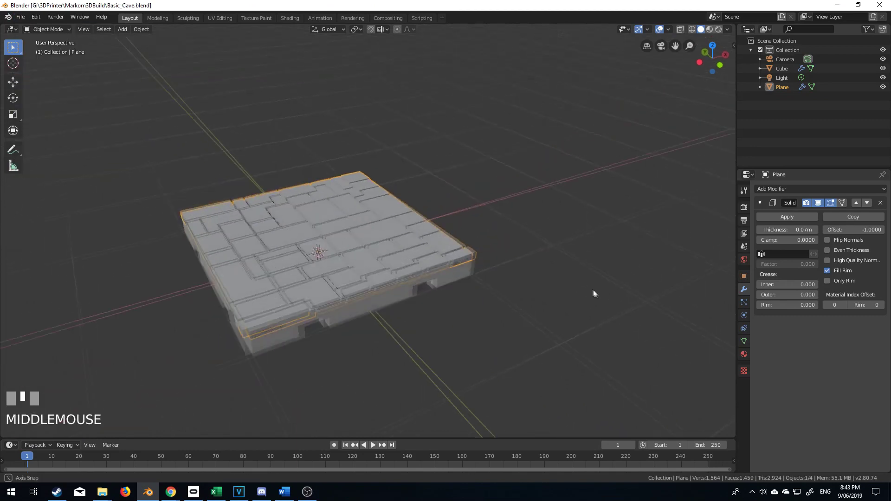
middle_click_drag(593, 294, 483, 275)
scroll(510, 274, "up", 4)
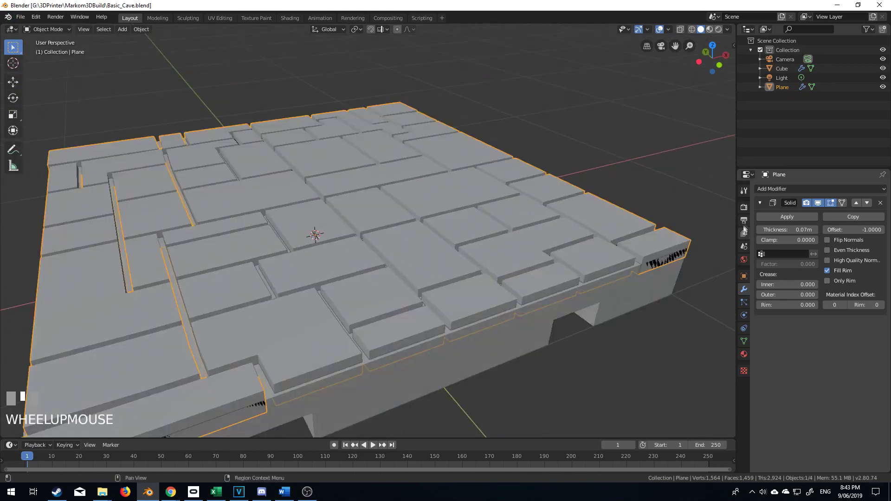
Try applying the slab plane's Solidify modifier and joining the plane with the mirrored tile base.
left_click(783, 216)
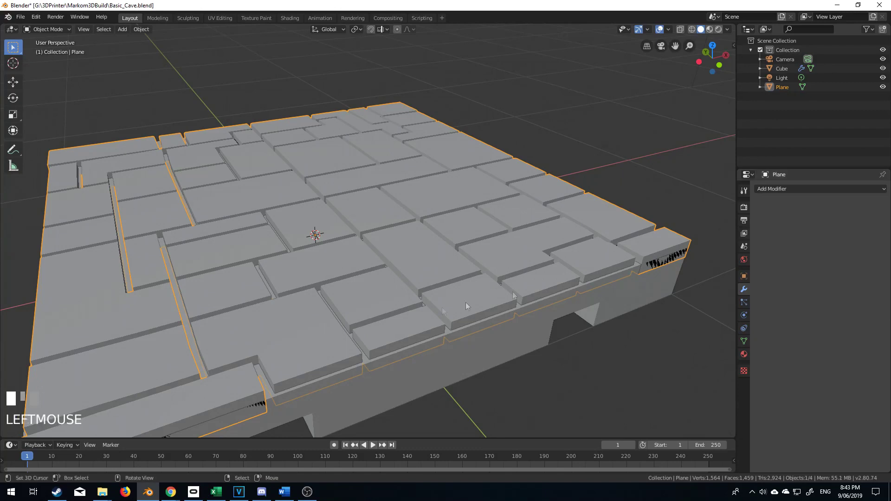
scroll(438, 309, "down", 4)
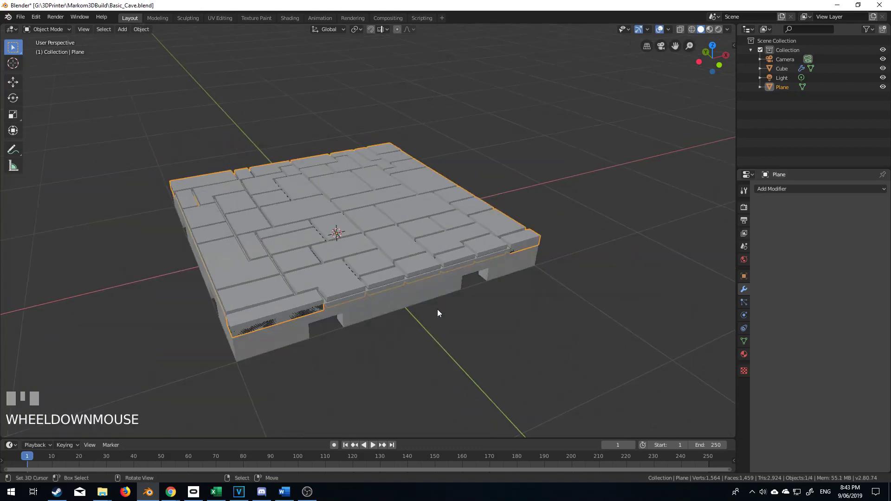
right_click(387, 303, "shift")
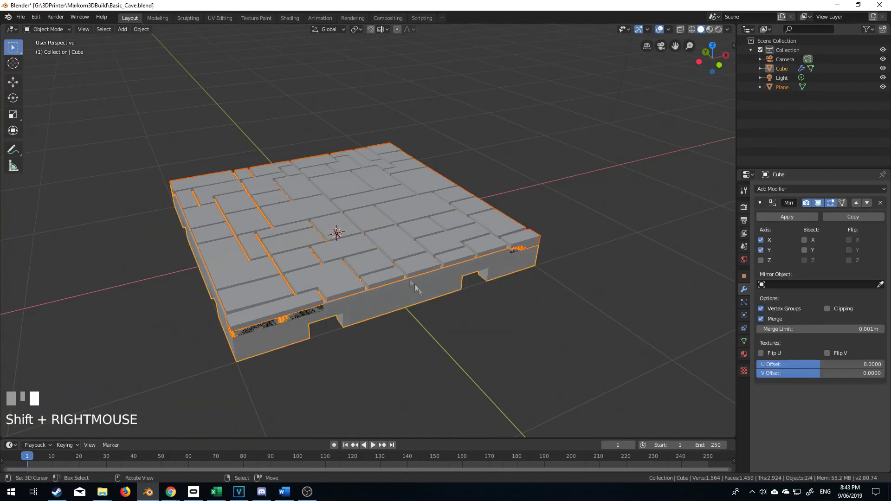
key("ctrl+j")
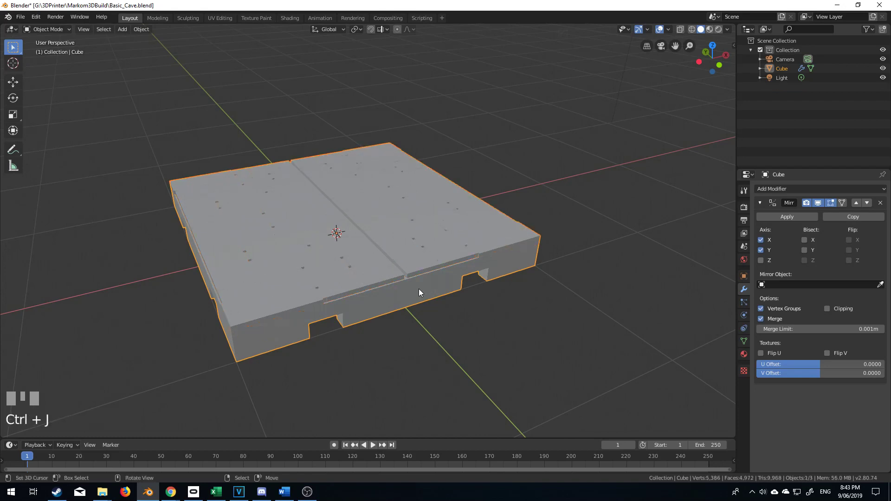
middle_click_drag(370, 296, 449, 295)
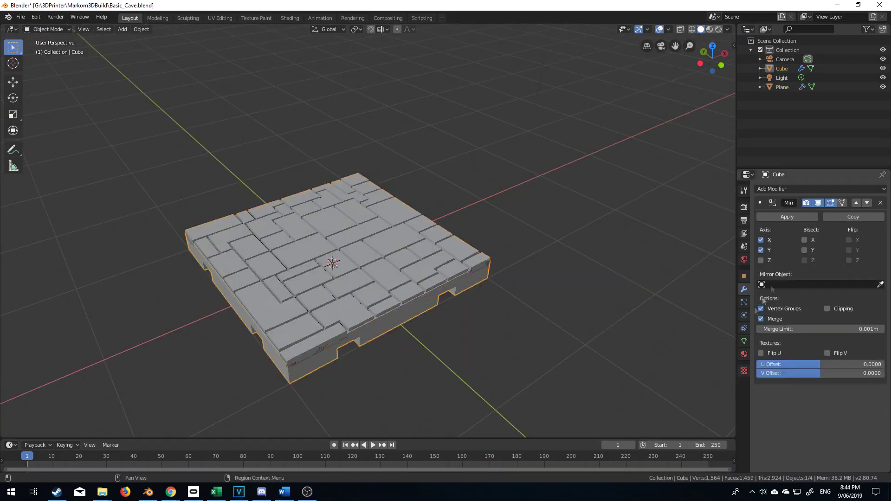
Apply the Mirror modifier on the tile base and the Solidify modifier on the slab plane.
left_click(789, 217)
left_click(467, 259)
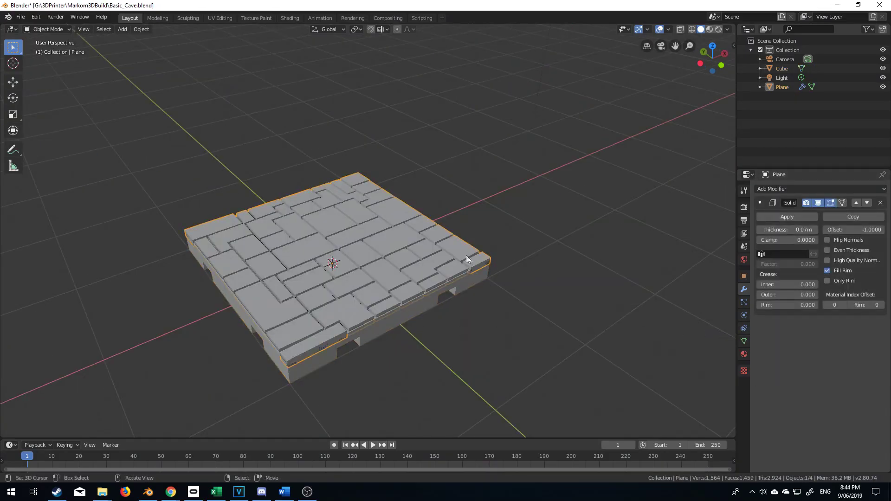
left_click(787, 216)
Join the slab plane into the tile base as a single object.
middle_click_drag(316, 278, 449, 302)
left_click(455, 310, "shift")
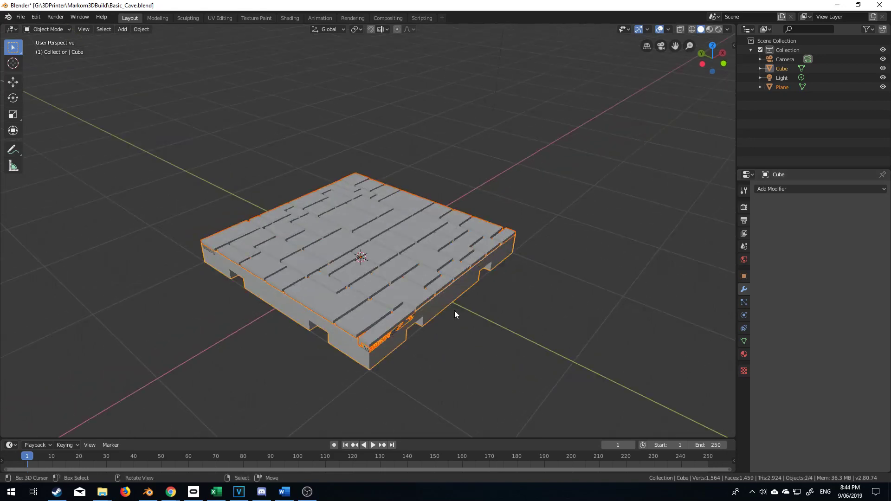
key("ctrl+j")
scroll(390, 319, "up", 5)
middle_click_drag(390, 320, 389, 339)
scroll(372, 344, "down", 2)
Export the joined tile as Basic_Cave.stl, and switch to Ultimaker Cura to open a model file.
left_click(28, 18)
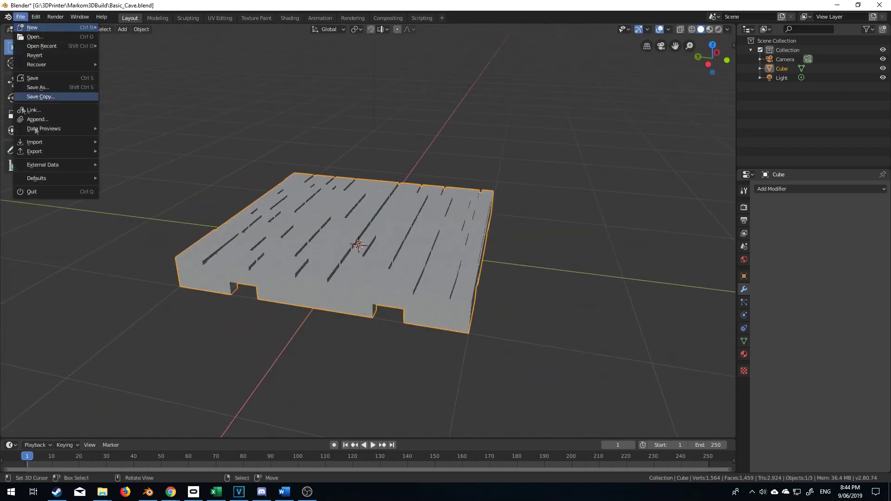
mouse_move(59, 152)
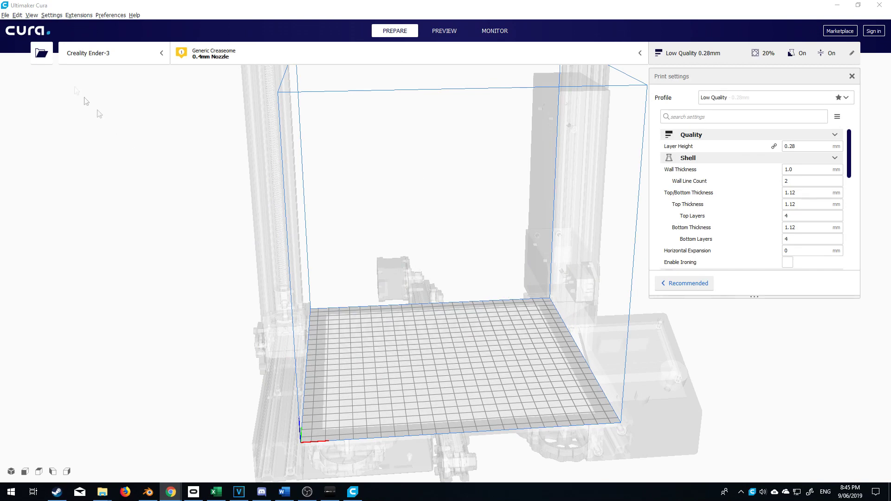
left_click(43, 54)
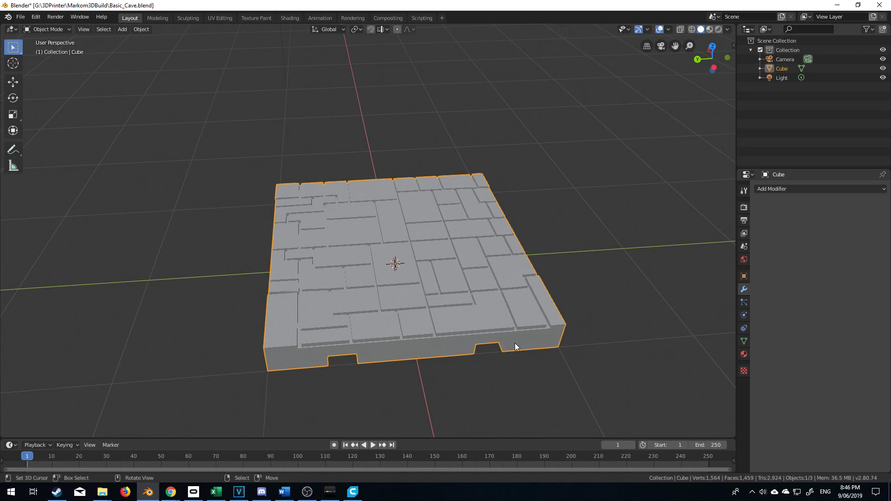
Export the tile from Blender over Basic_Cave.stl at a scale of 25, and switch back to Ultimaker Cura.
left_click(20, 17)
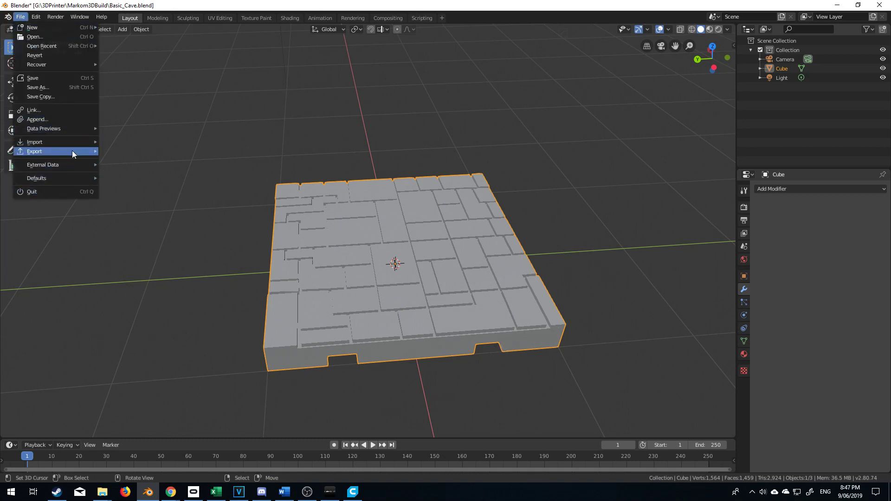
mouse_move(73, 155)
left_click(140, 213)
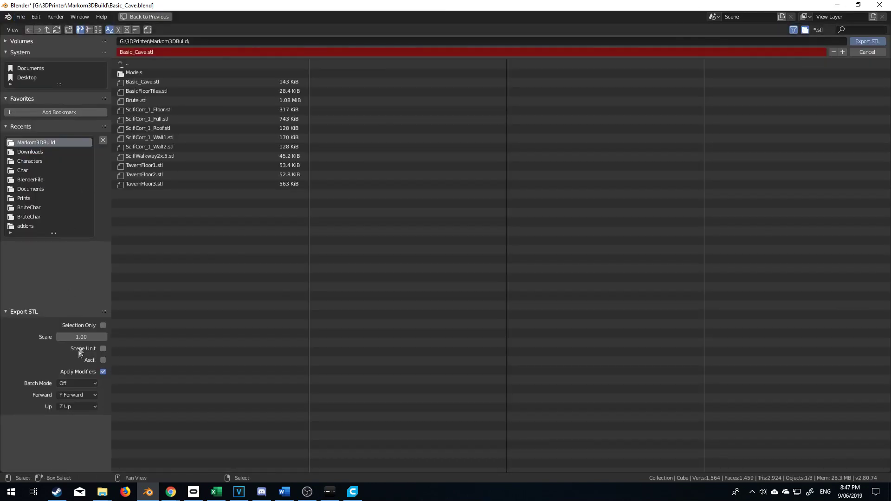
left_click(86, 337)
type("25")
key("Return")
left_click(866, 41)
left_click(836, 4)
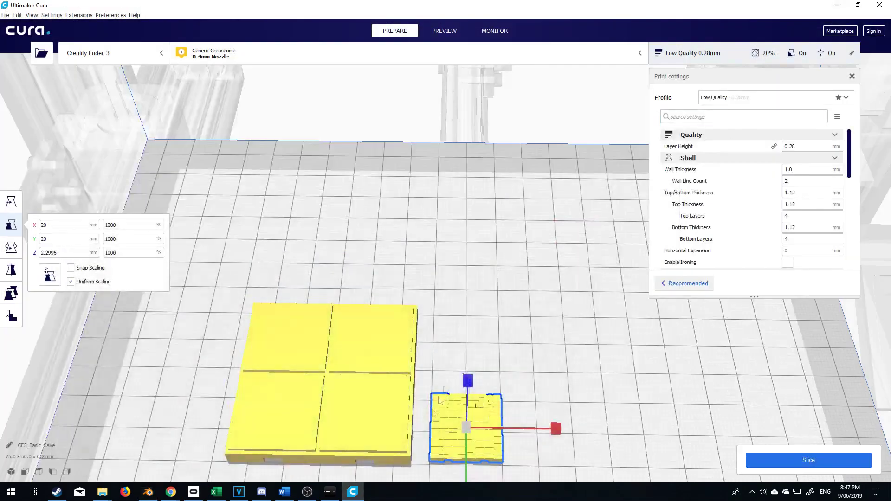
Delete both the large reference tile and the small imported tile from the build plate.
left_click(315, 376)
key("Delete")
left_click(474, 426)
key("Delete")
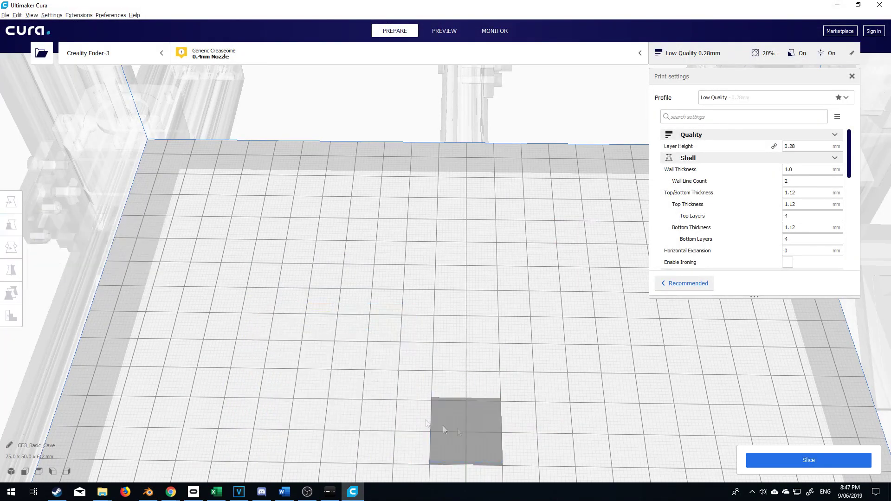
Load the re-exported Basic_Cave.stl onto the build plate and inspect the tile up close.
left_click(42, 53)
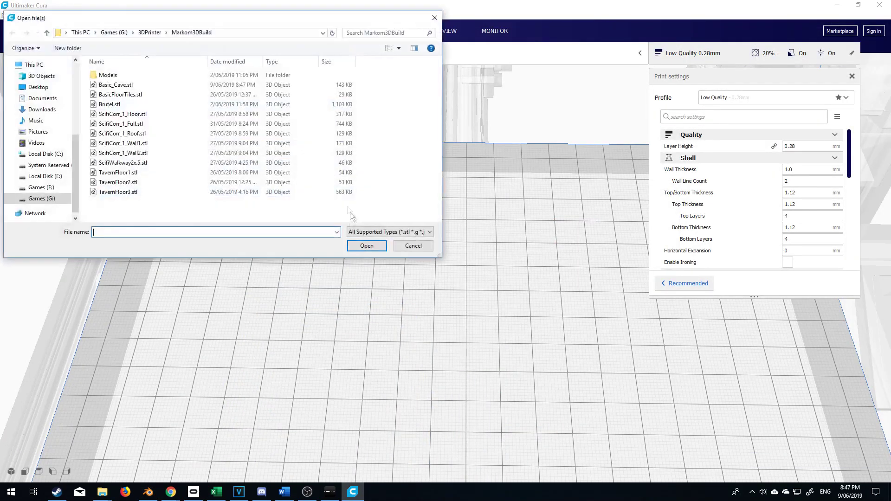
double_click(130, 85)
scroll(411, 424, "down", 3)
right_click_drag(411, 422, 372, 395)
middle_click_drag(372, 395, 366, 209)
scroll(367, 208, "up", 2)
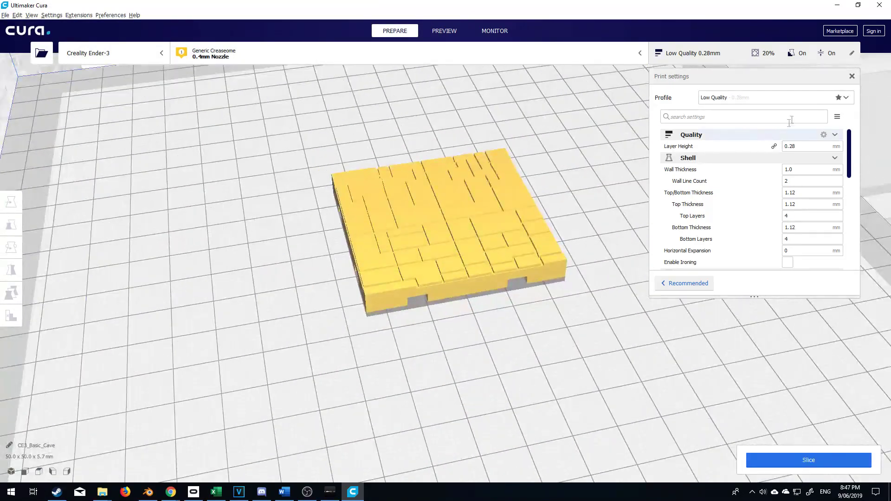
Switch the print profile to Dynamic Quality - 0.16mm and discard the customized profile settings.
left_click(854, 101)
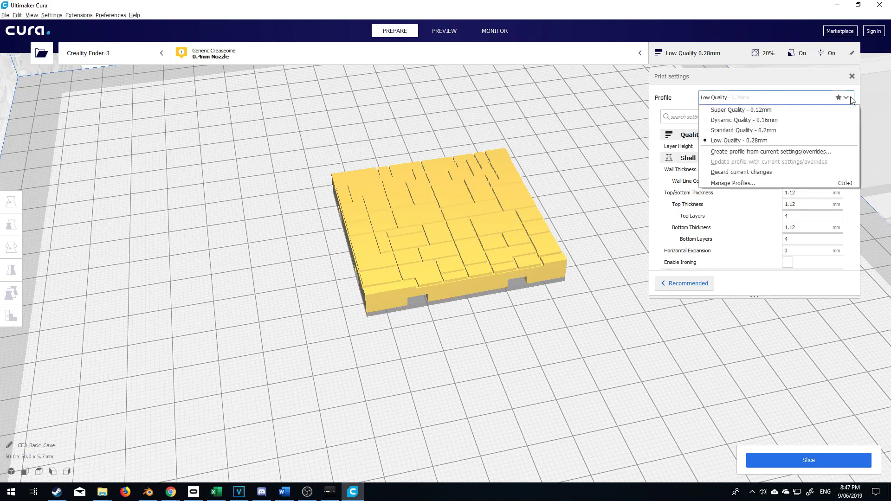
left_click(838, 119)
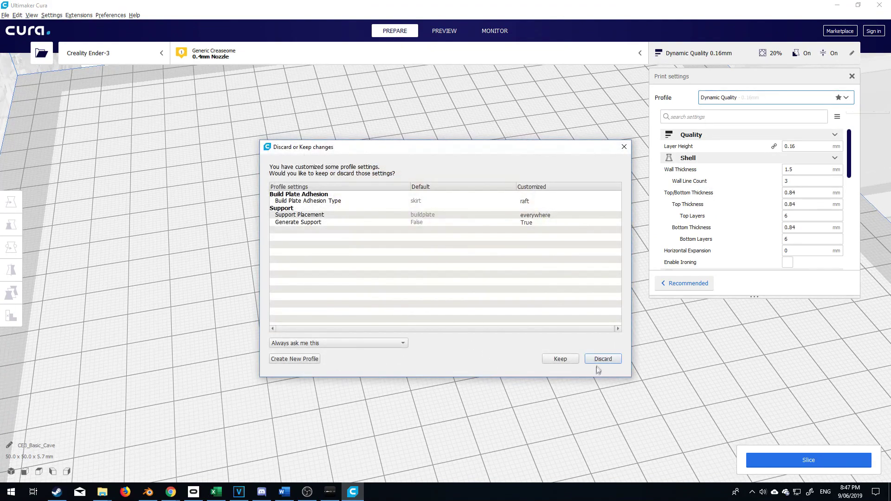
left_click(604, 361)
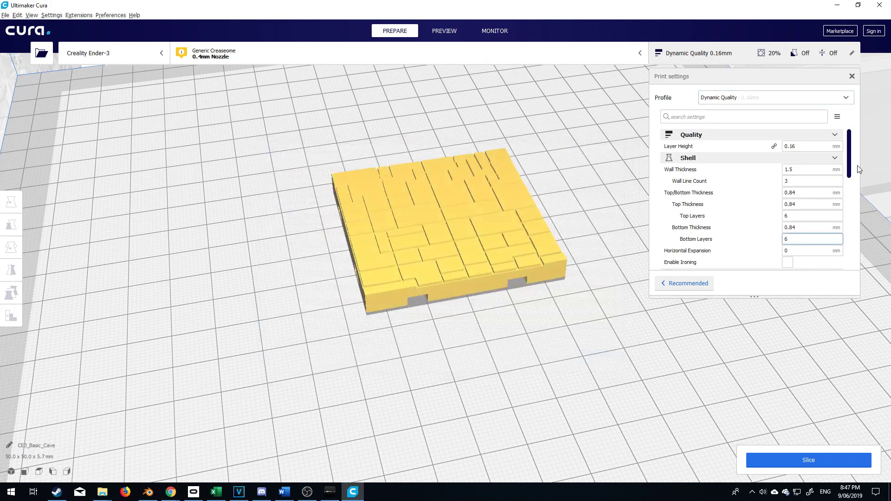
Enable ironing in the Shell print settings.
left_click_drag(848, 156, 853, 187)
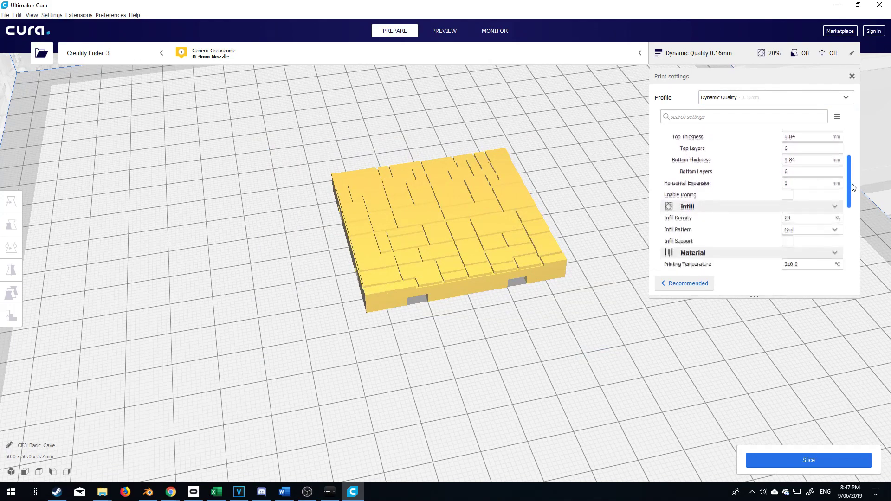
left_click(788, 192)
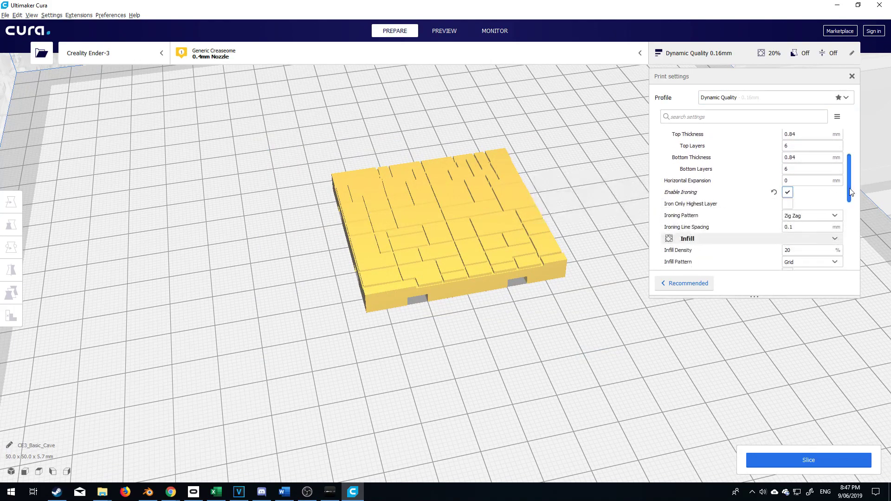
scroll(831, 186, "down", 2)
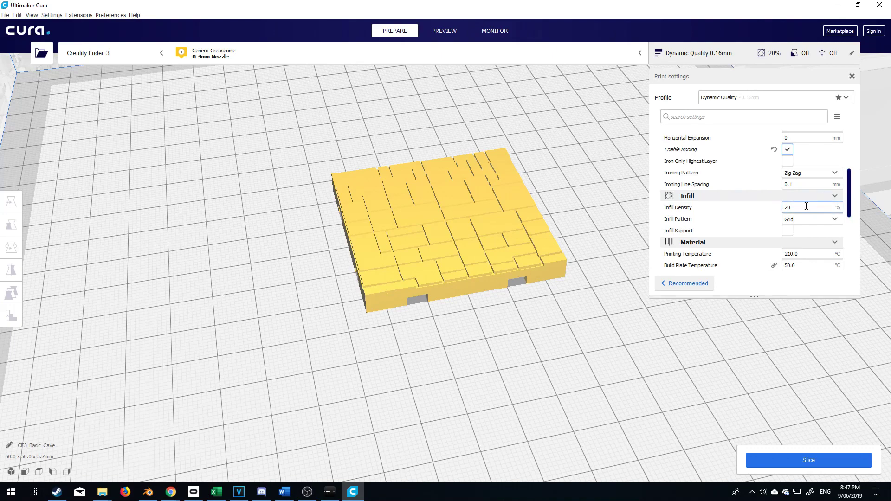
Enable support generation and set the build plate adhesion type to Brim.
left_click_drag(853, 191, 854, 239)
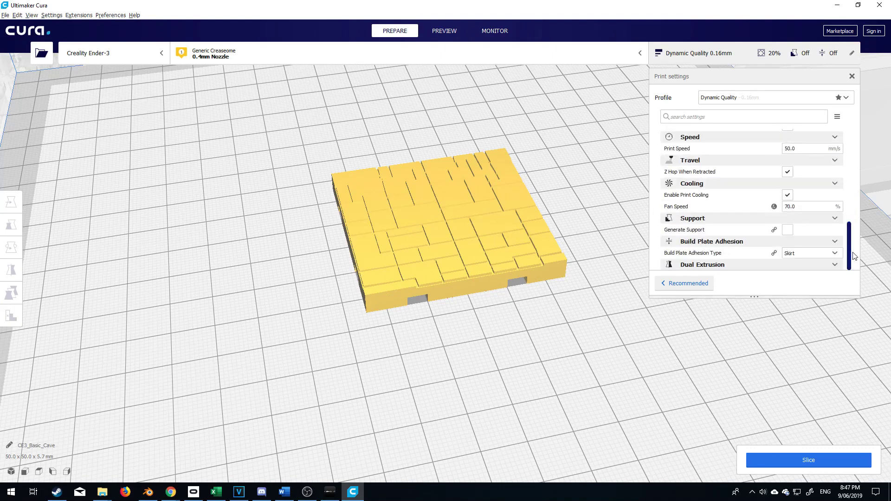
left_click(788, 229)
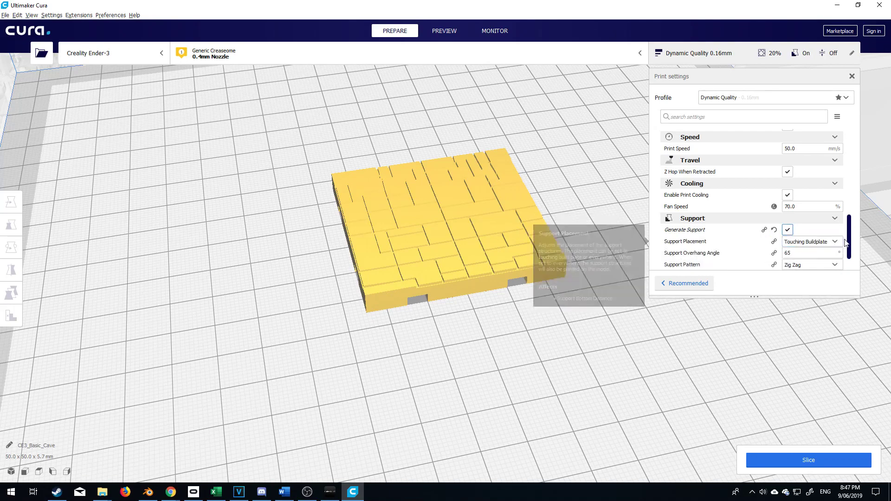
scroll(846, 252, "down", 2)
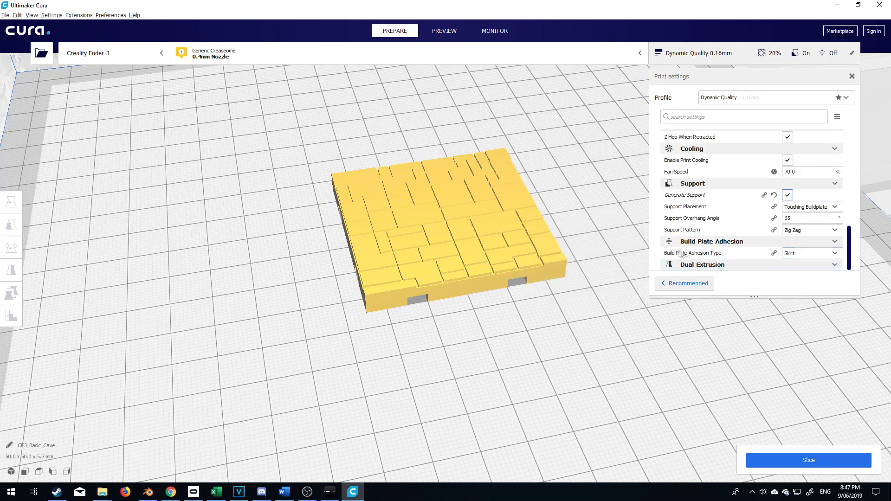
left_click(798, 254)
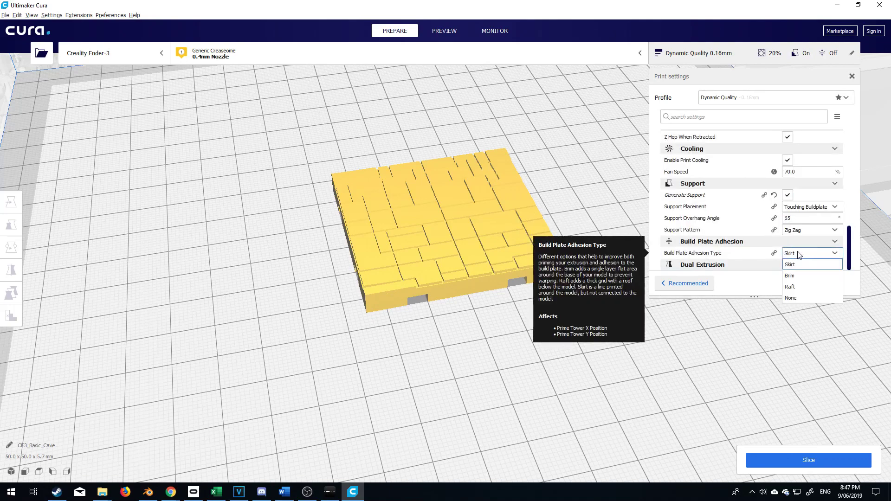
left_click(803, 279)
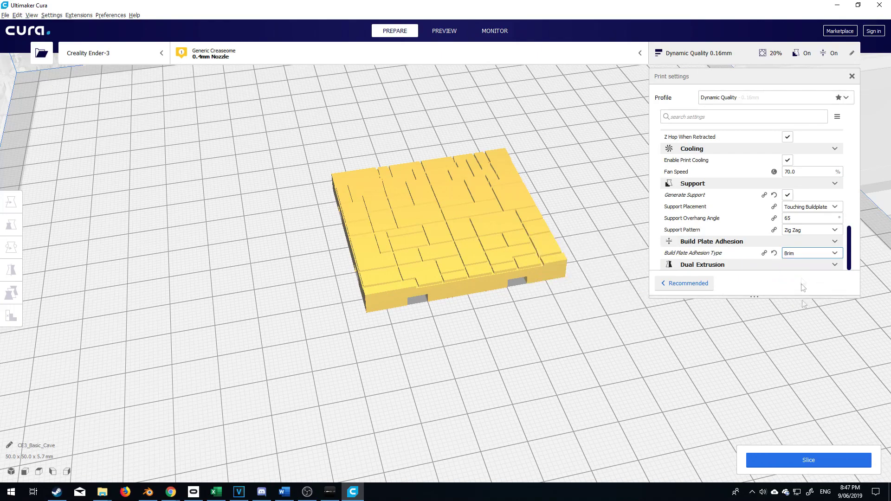
Slice the tile and examine the result in the layer preview.
left_click(818, 460)
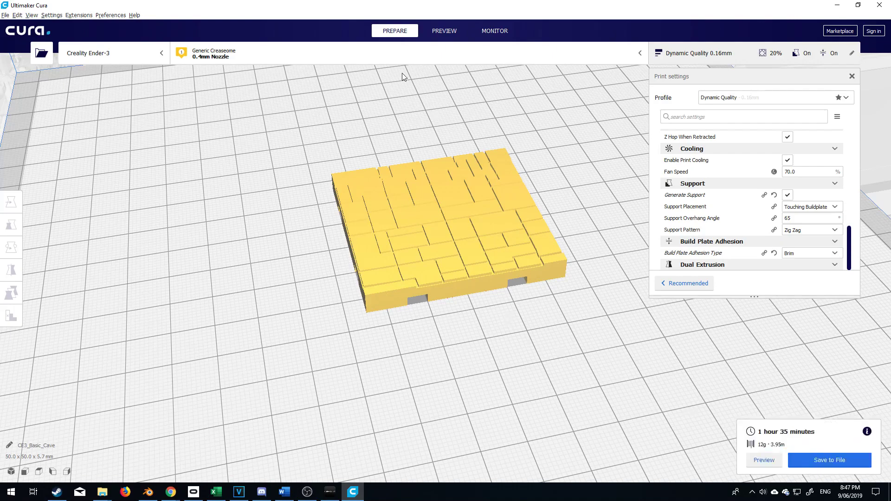
left_click(441, 33)
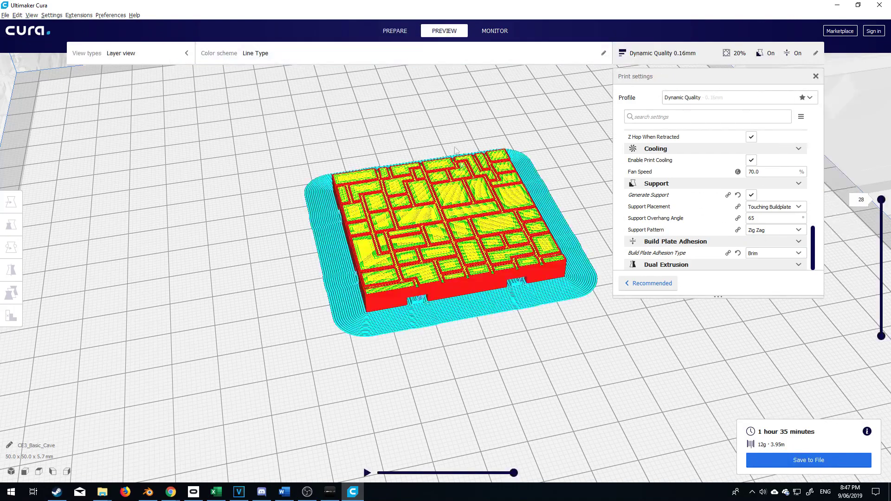
mouse_move(881, 201)
left_mouse_down()
mouse_move(879, 348)
mouse_move(884, 258)
mouse_move(871, 206)
left_mouse_up()
scroll(479, 320, "down", 2)
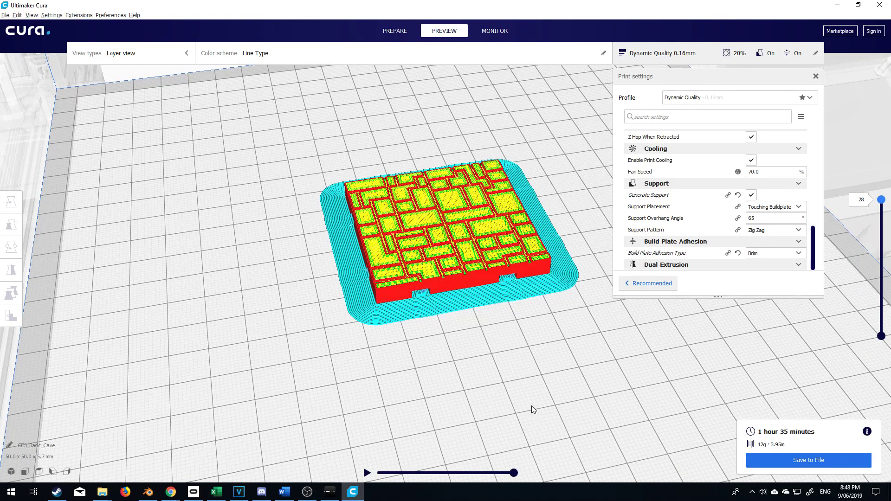